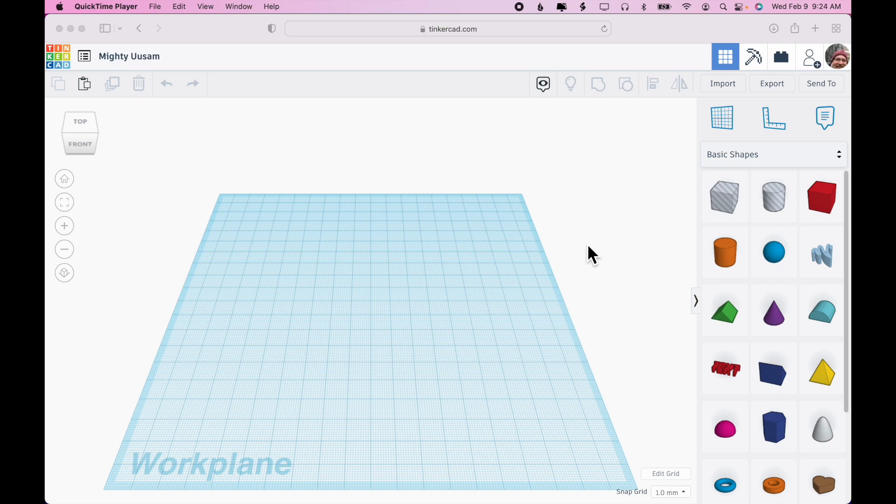
Step: Place a cylinder and a box from Basic Shapes onto the workplane
{"action": "left_click_drag", "start_coordinate": [725, 252], "coordinate": [311, 326]}
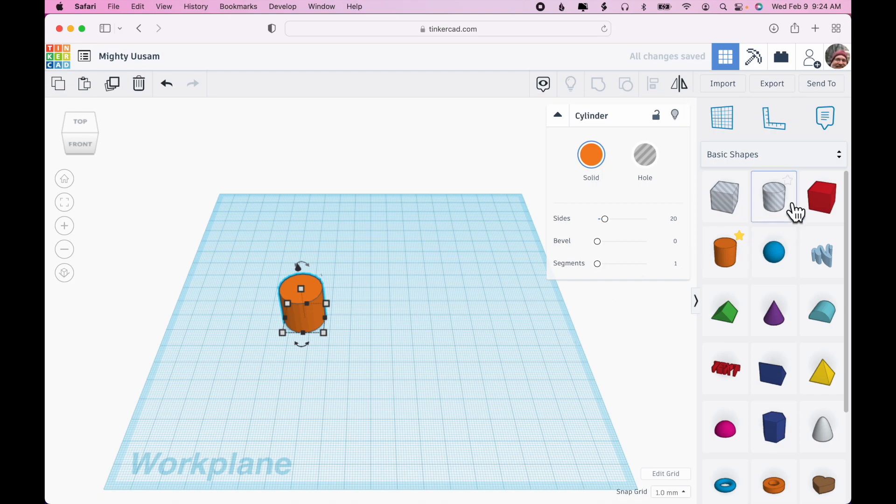
{"action": "left_click_drag", "start_coordinate": [818, 205], "coordinate": [394, 322]}
{"action": "right_click_drag", "start_coordinate": [414, 322], "coordinate": [487, 366]}
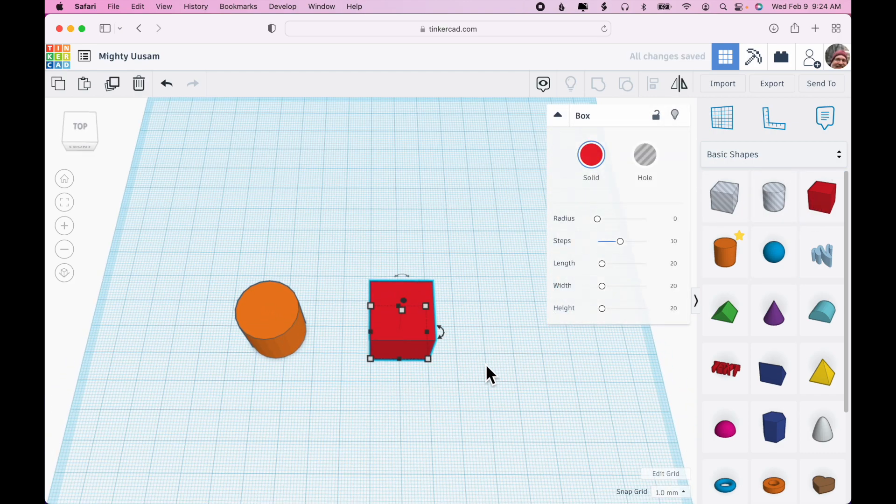
Step: Move the cylinder so it sits against the box's left side
{"action": "left_click", "coordinate": [86, 138]}
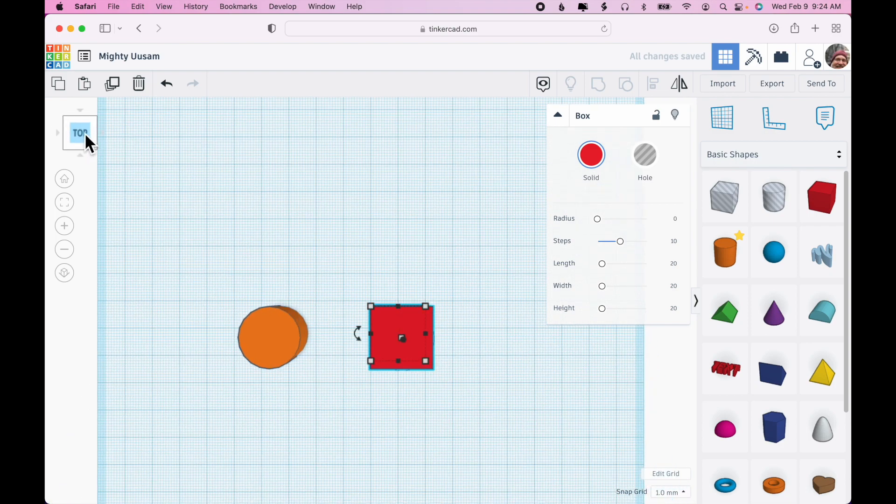
{"action": "left_click", "coordinate": [65, 275]}
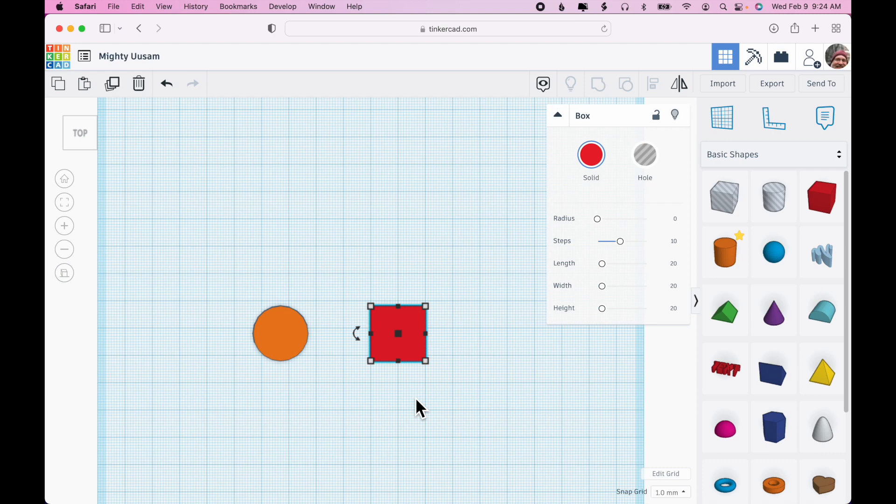
{"action": "left_click_drag", "start_coordinate": [297, 346], "coordinate": [359, 343]}
Step: Set the cylinder's width to 19.4 mm
{"action": "scroll", "coordinate": [450, 332], "scroll_direction": "up", "scroll_amount": 2}
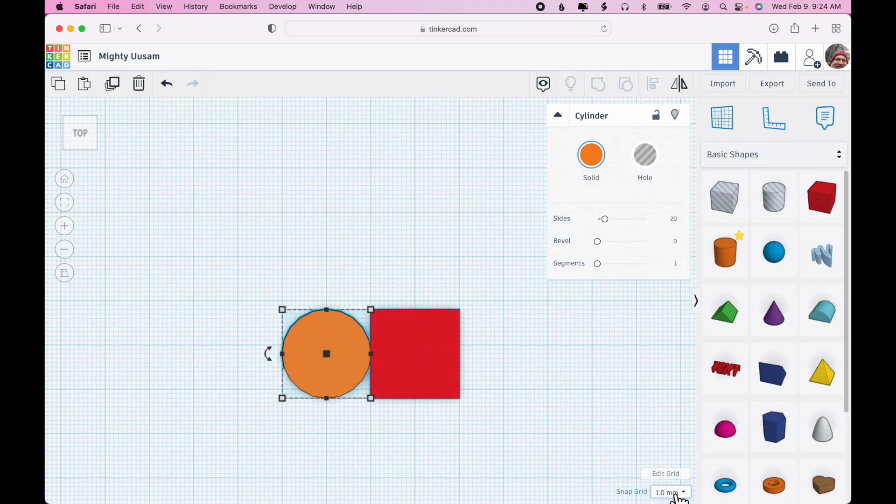
{"action": "left_click", "coordinate": [412, 362]}
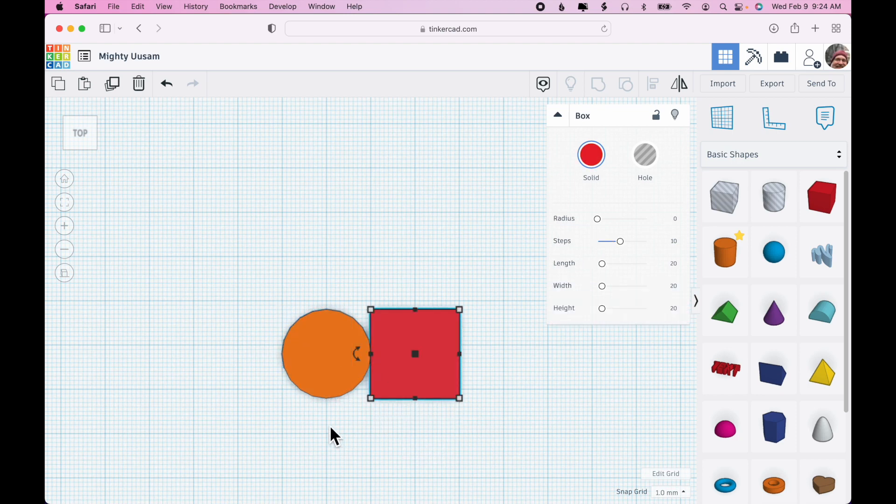
{"action": "left_click", "coordinate": [322, 370]}
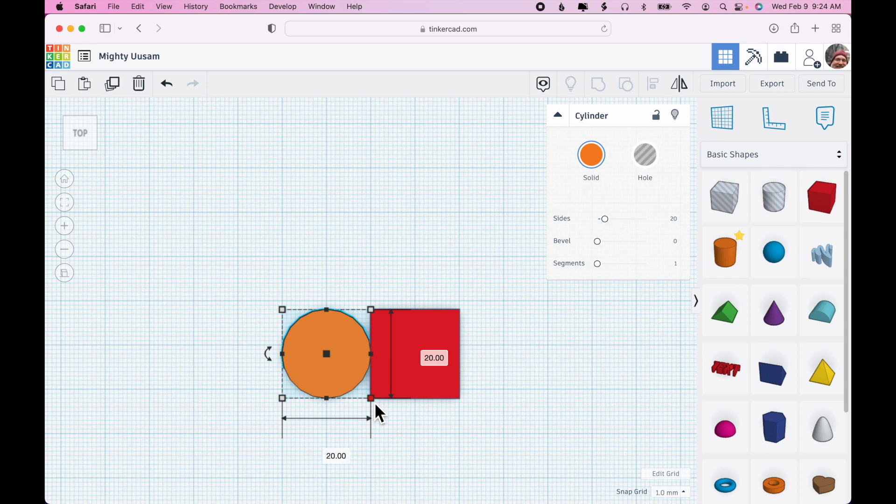
{"action": "left_click", "coordinate": [412, 437]}
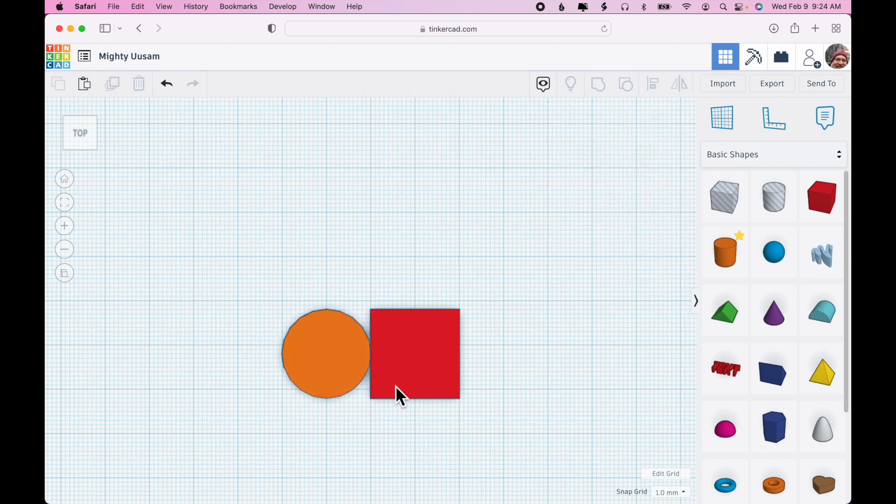
{"action": "left_click", "coordinate": [360, 392]}
{"action": "left_click", "coordinate": [326, 453]}
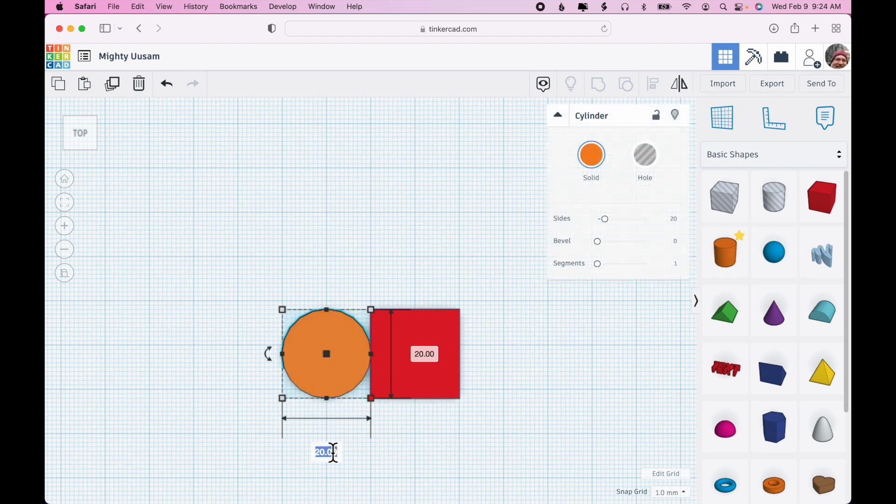
{"action": "type", "text": "19.4"}
{"action": "key", "text": "Return"}
Step: Set the box's width to 15.45 mm
{"action": "left_click", "coordinate": [416, 390]}
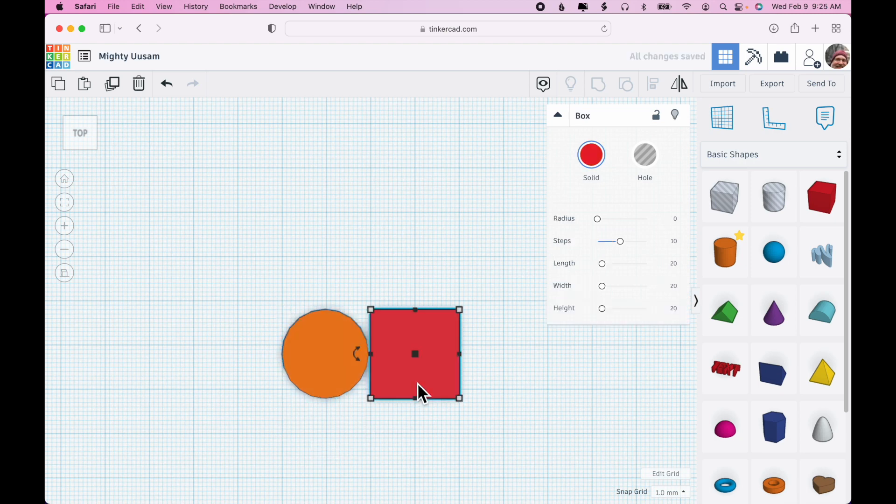
{"action": "mouse_move", "coordinate": [464, 409]}
{"action": "left_click", "coordinate": [421, 452]}
{"action": "type", "text": "15"}
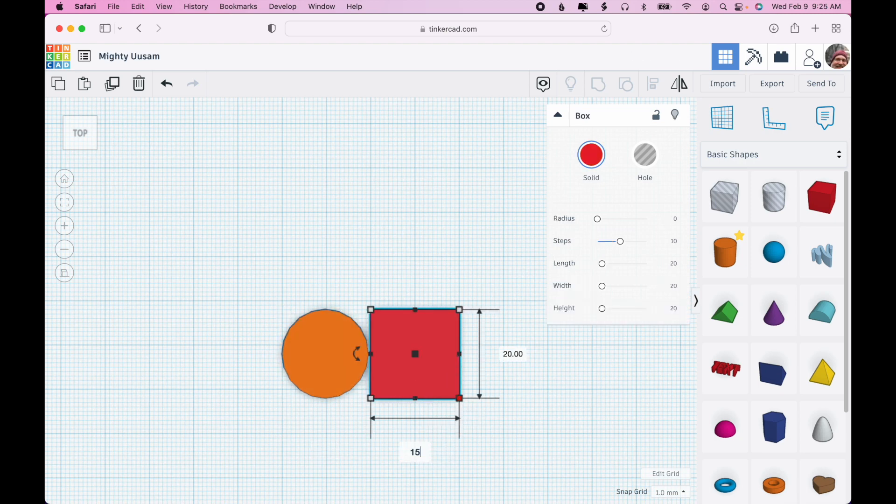
{"action": "type", "text": ".45"}
{"action": "key", "text": "Return"}
Step: Nudge the box slightly and set Snap Grid to Off
{"action": "left_click_drag", "start_coordinate": [403, 376], "coordinate": [407, 371]}
{"action": "left_click", "coordinate": [671, 493]}
{"action": "left_click", "coordinate": [667, 375]}
Step: Increase the cylinder's number of sides to 64
{"action": "scroll", "coordinate": [407, 371], "scroll_direction": "up", "scroll_amount": 5}
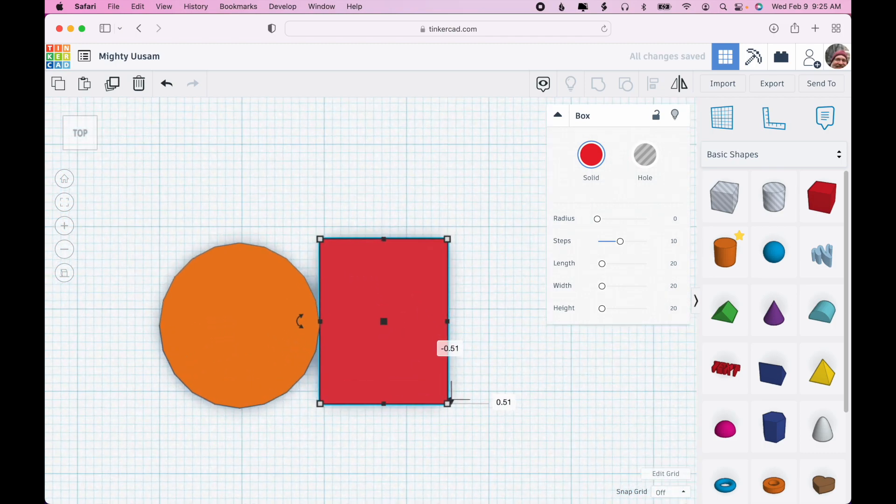
{"action": "left_click", "coordinate": [311, 463]}
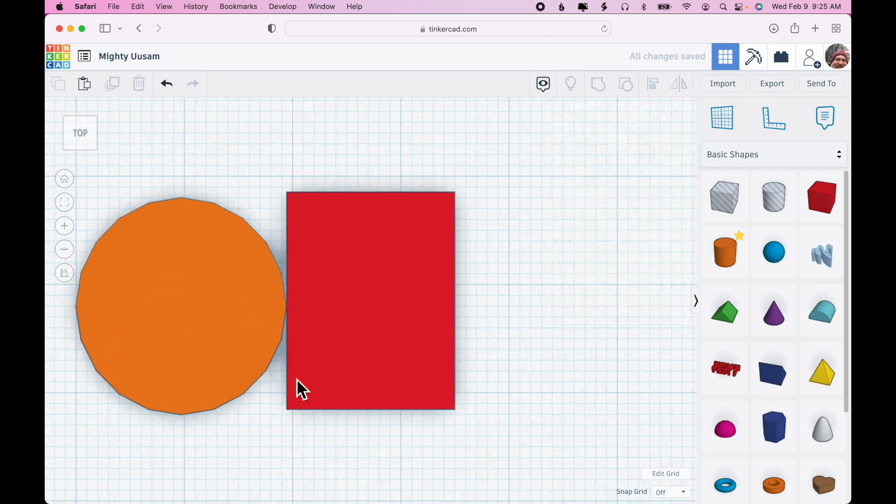
{"action": "left_click", "coordinate": [249, 331]}
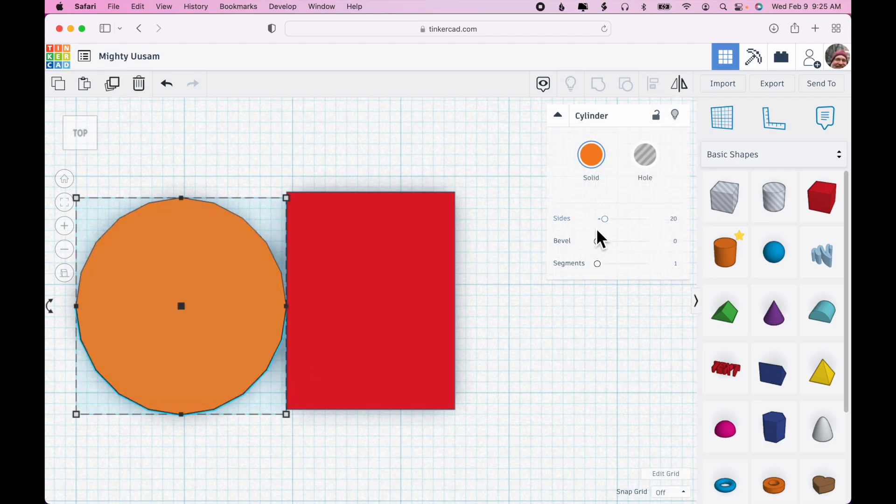
{"action": "left_click_drag", "start_coordinate": [605, 220], "coordinate": [686, 229]}
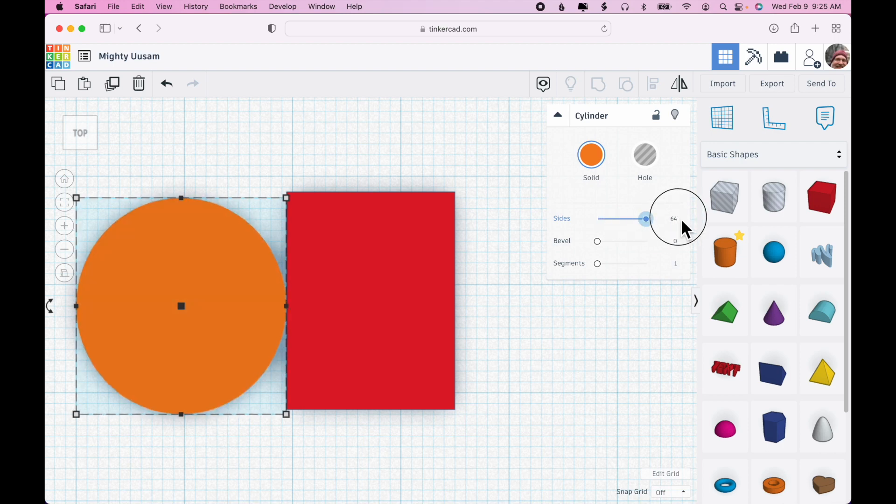
{"action": "left_click", "coordinate": [532, 340]}
Step: Nudge the box slightly upward beside the cylinder
{"action": "scroll", "coordinate": [405, 327], "scroll_direction": "up", "scroll_amount": 5}
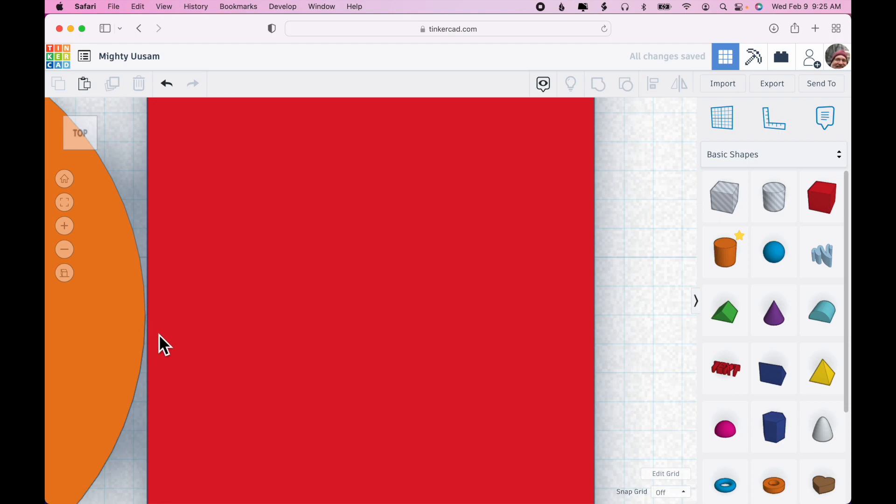
{"action": "scroll", "coordinate": [257, 295], "scroll_direction": "down", "scroll_amount": 5}
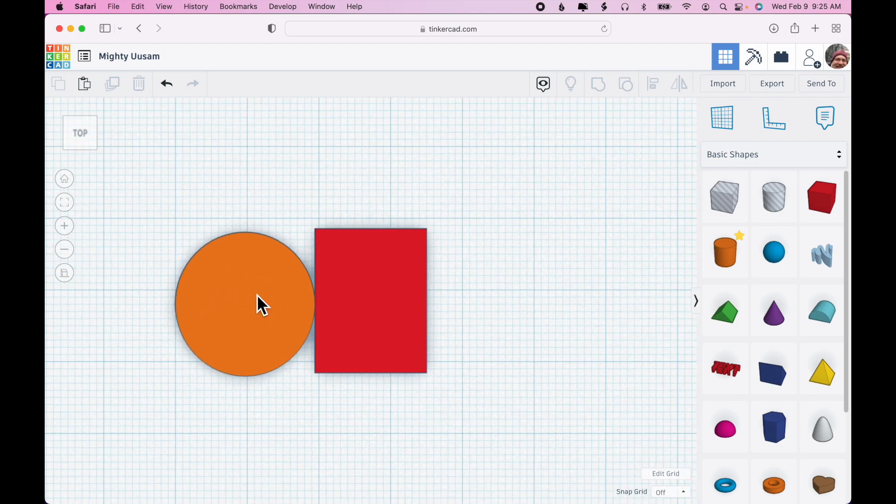
{"action": "scroll", "coordinate": [464, 275], "scroll_direction": "down", "scroll_amount": 3}
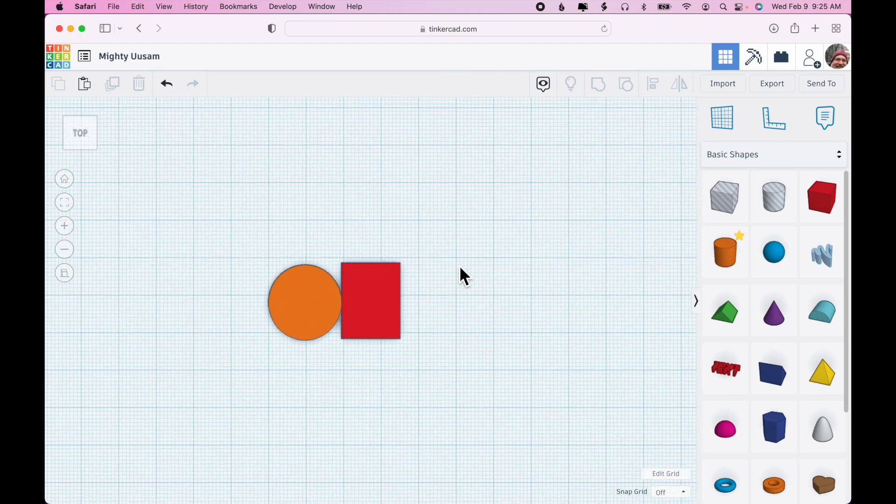
{"action": "mouse_move", "coordinate": [392, 298]}
{"action": "left_mouse_down"}
{"action": "mouse_move", "coordinate": [425, 314]}
{"action": "mouse_move", "coordinate": [391, 293]}
{"action": "left_mouse_up"}
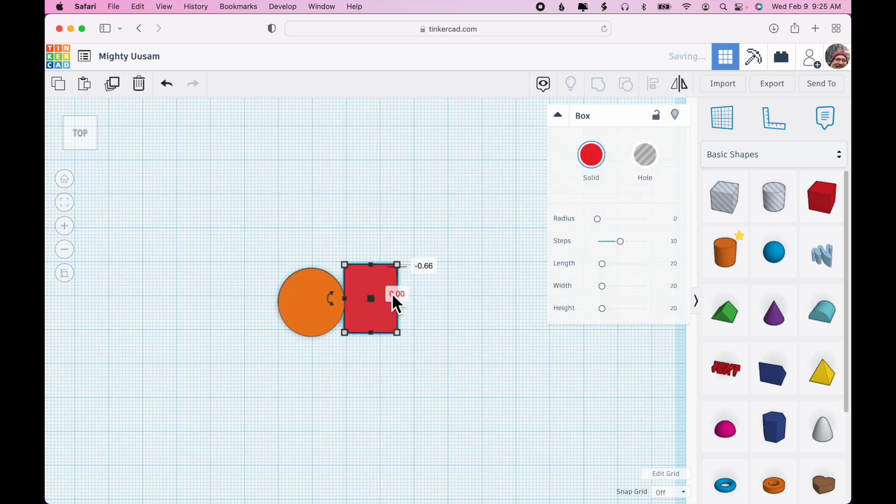
{"action": "left_click", "coordinate": [456, 306]}
{"action": "key", "text": "super+a"}
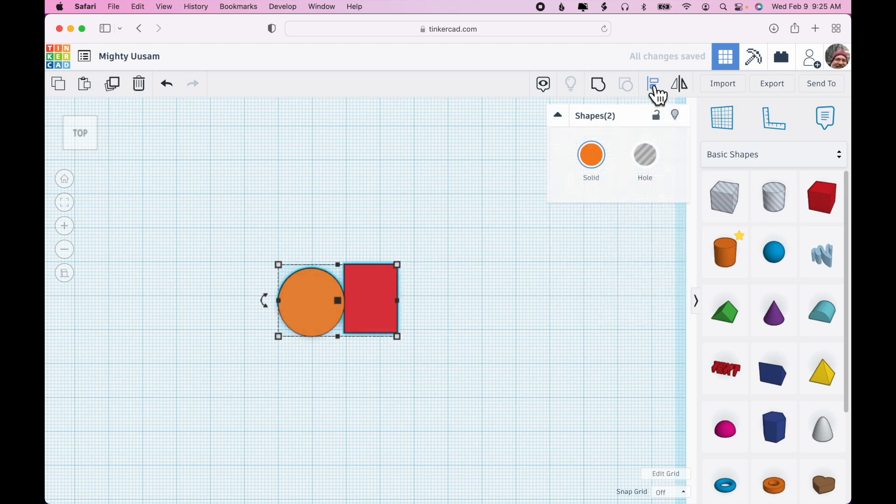
{"action": "left_click", "coordinate": [653, 86]}
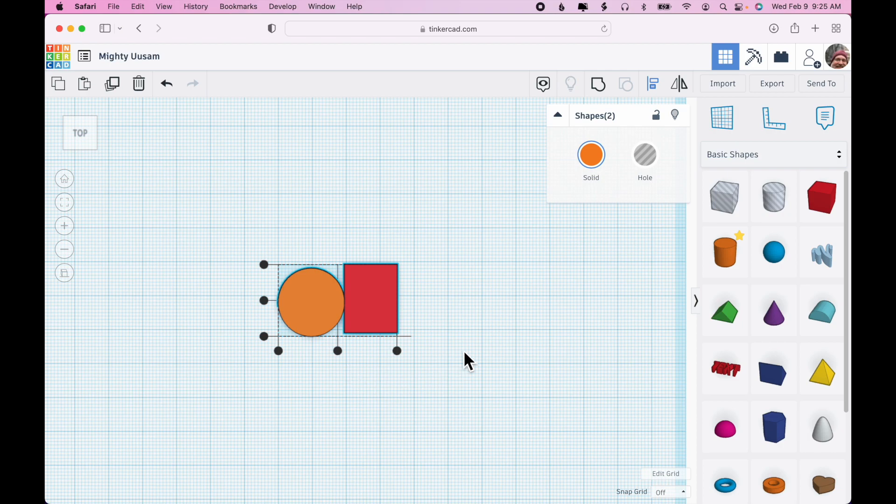
{"action": "right_click_drag", "start_coordinate": [469, 341], "coordinate": [468, 280]}
{"action": "left_click", "coordinate": [387, 286]}
{"action": "left_click_drag", "start_coordinate": [373, 275], "coordinate": [374, 298]}
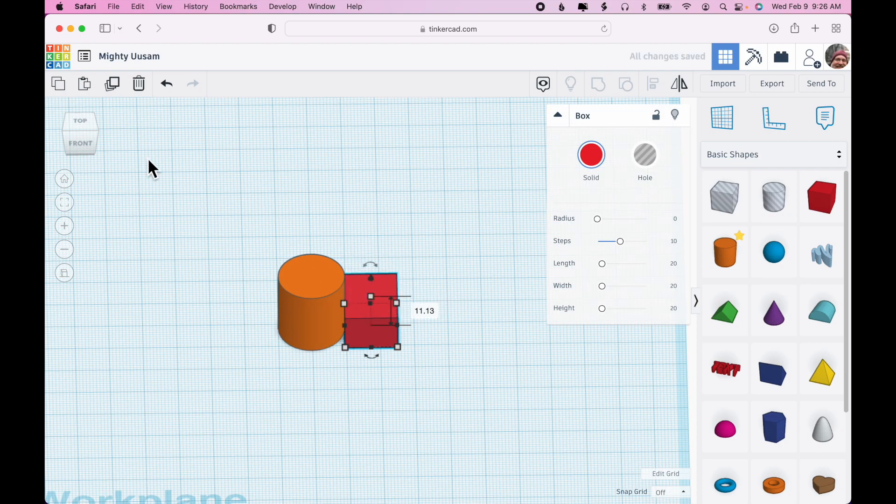
Step: Select both shapes and center the cylinder on the box horizontally and vertically with the Align tool
{"action": "left_click", "coordinate": [80, 124]}
{"action": "left_click_drag", "start_coordinate": [331, 228], "coordinate": [441, 375]}
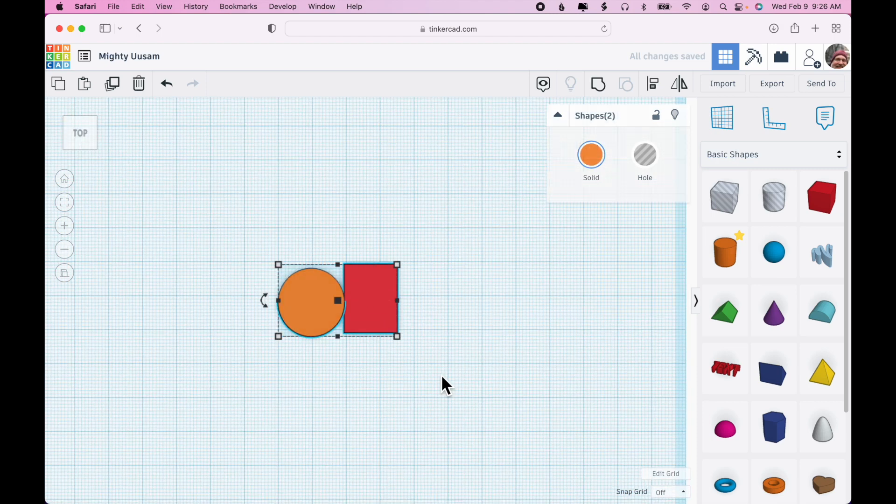
{"action": "left_click", "coordinate": [653, 84]}
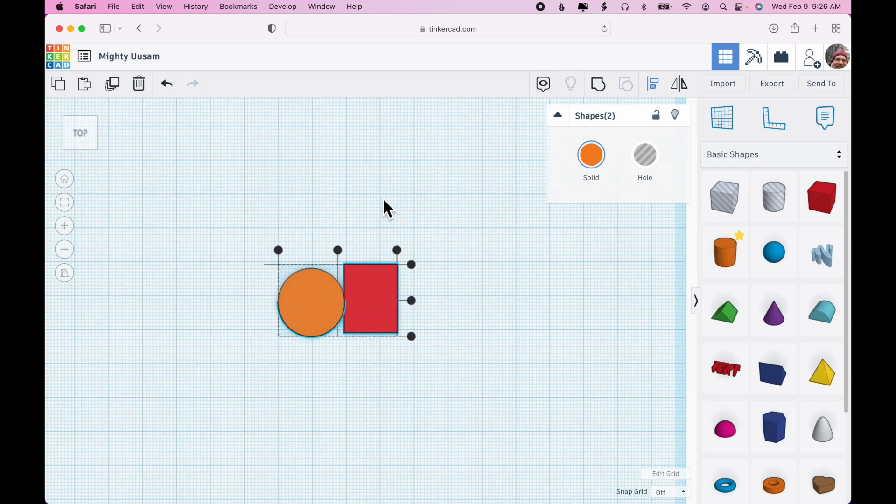
{"action": "left_click", "coordinate": [339, 251]}
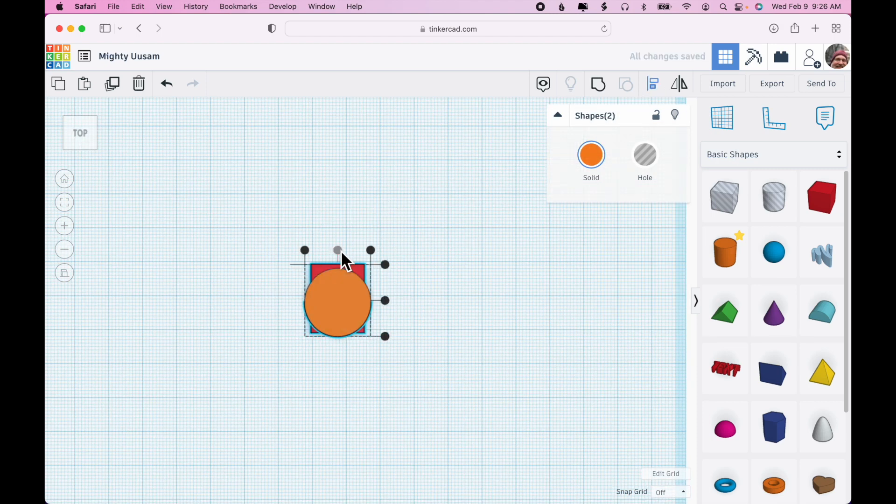
{"action": "left_click", "coordinate": [386, 301]}
Step: Enlarge the box by its corner handle so it is much bigger than the cylinder
{"action": "left_click", "coordinate": [364, 273]}
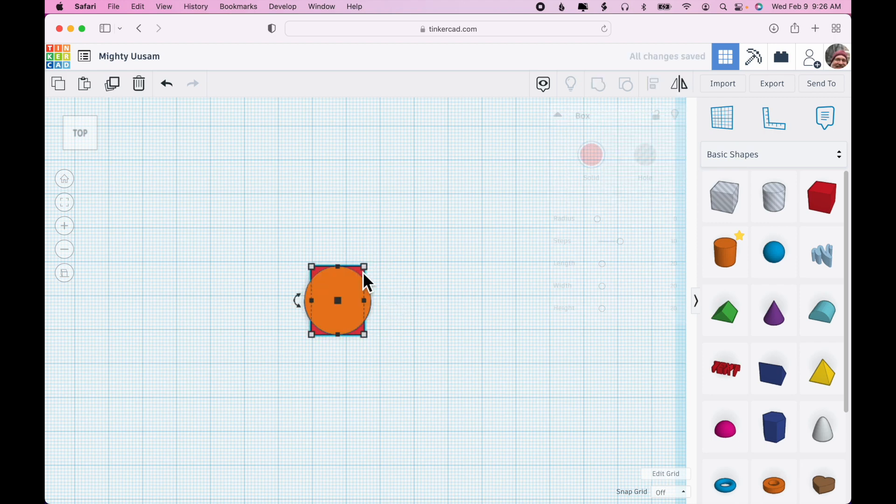
{"action": "left_click_drag", "start_coordinate": [369, 274], "coordinate": [471, 184]}
Step: Select both shapes and center the cylinder within the enlarged box using Align
{"action": "left_click_drag", "start_coordinate": [262, 228], "coordinate": [395, 369]}
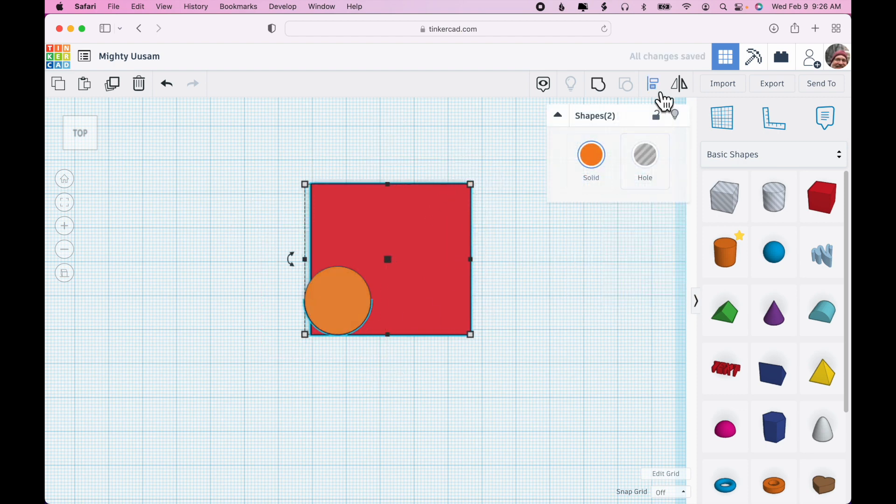
{"action": "left_click", "coordinate": [656, 89]}
{"action": "left_click", "coordinate": [389, 171]}
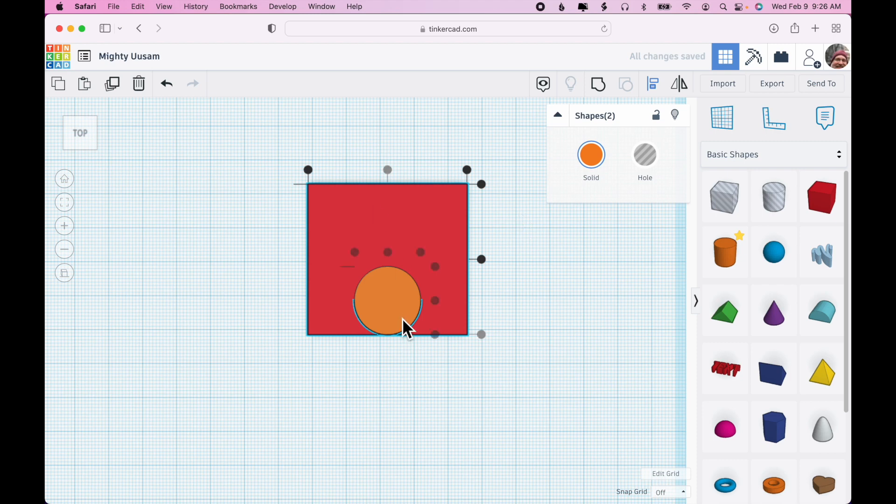
{"action": "left_click", "coordinate": [485, 260]}
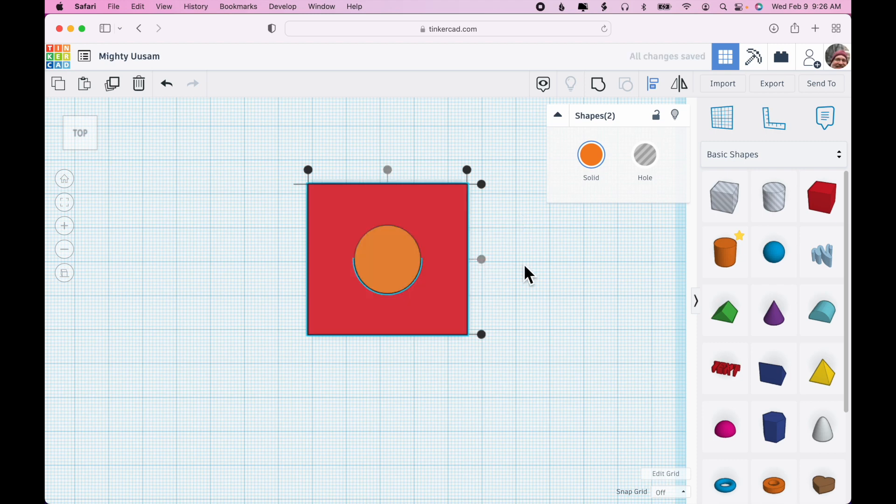
Step: Align the cylinder to the box's right edge, then to its left edge
{"action": "left_click", "coordinate": [468, 172]}
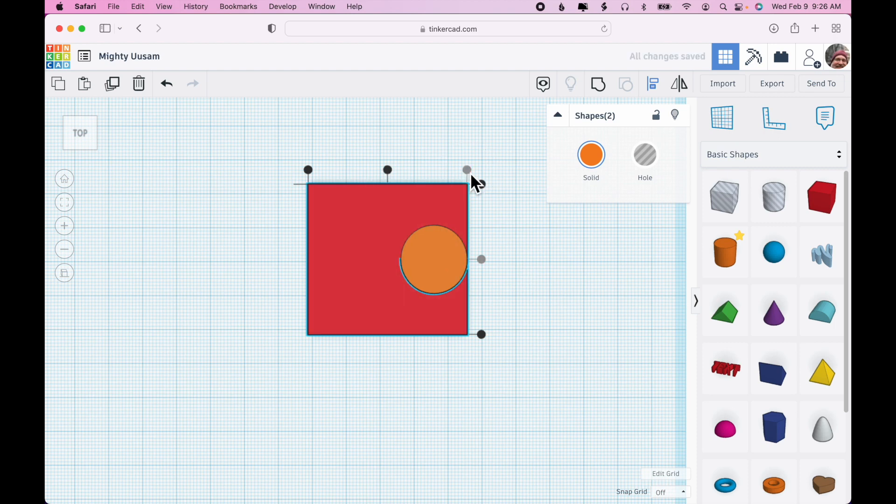
{"action": "left_click", "coordinate": [308, 170]}
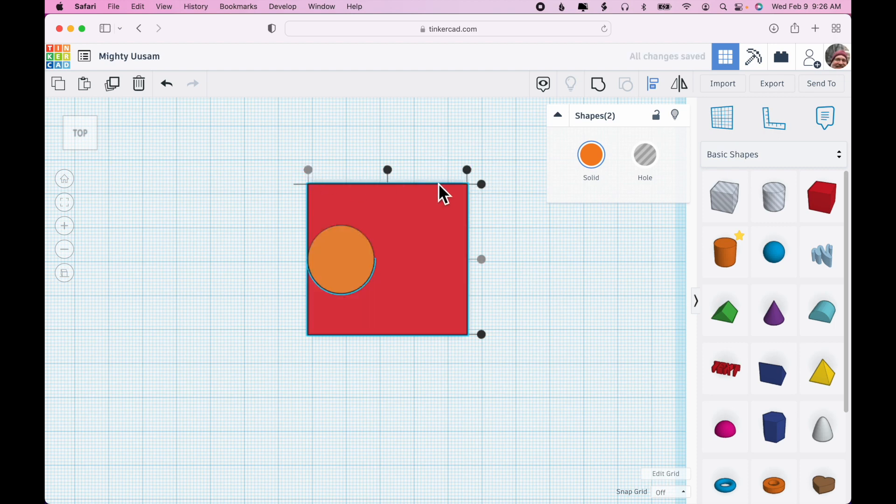
Step: Align the cylinder to the box's top edge, then to its bottom edge
{"action": "left_click", "coordinate": [482, 184]}
{"action": "left_click", "coordinate": [482, 335]}
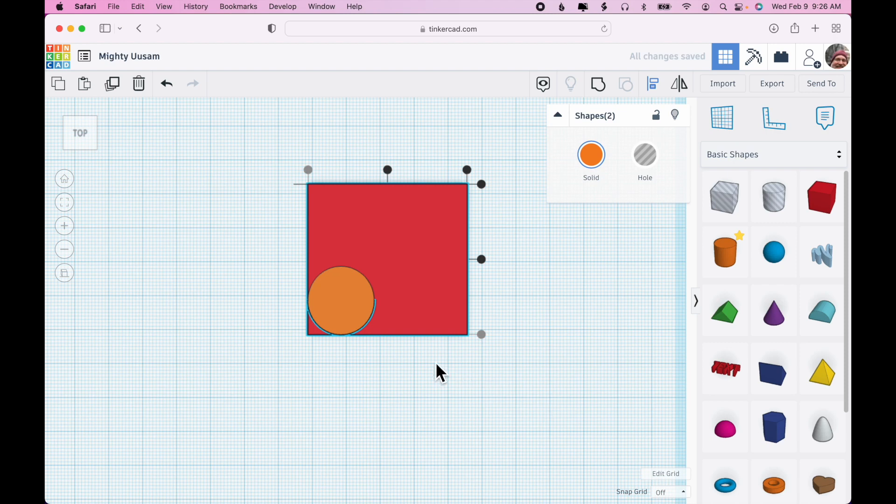
Step: Move the cylinder outside the box so it touches the box's left side
{"action": "left_click", "coordinate": [355, 376]}
{"action": "left_click_drag", "start_coordinate": [351, 326], "coordinate": [306, 285]}
{"action": "key", "text": "super+z"}
{"action": "left_click", "coordinate": [352, 306]}
{"action": "left_click_drag", "start_coordinate": [353, 306], "coordinate": [293, 260]}
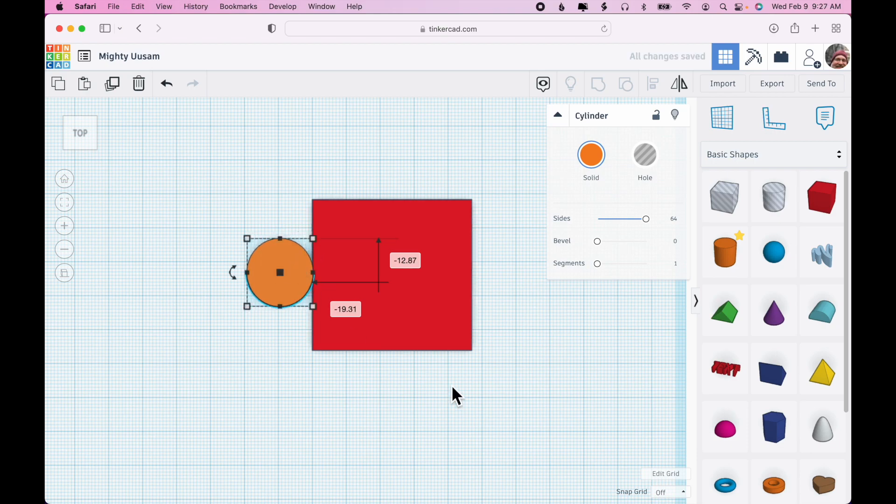
Step: Place the Ruler at a point just below and left of the cylinder
{"action": "scroll", "coordinate": [452, 384], "scroll_direction": "up", "scroll_amount": 1}
{"action": "scroll", "coordinate": [452, 385], "scroll_direction": "down", "scroll_amount": 4}
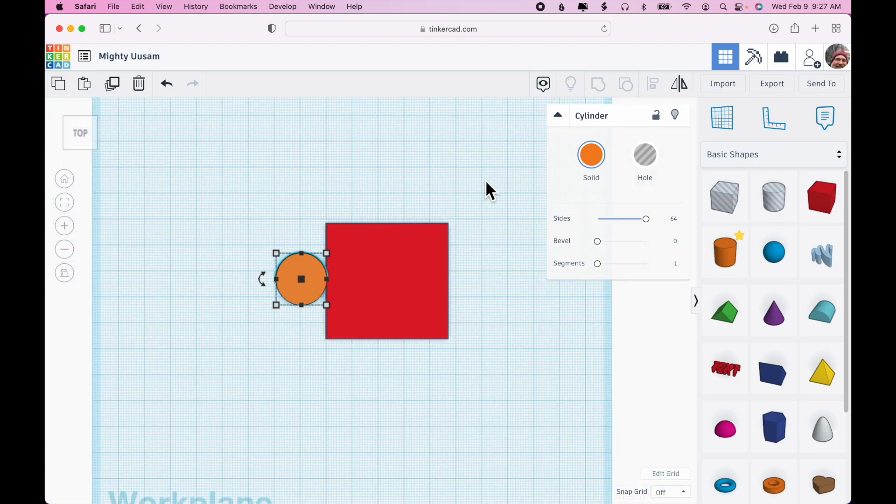
{"action": "left_click", "coordinate": [773, 133]}
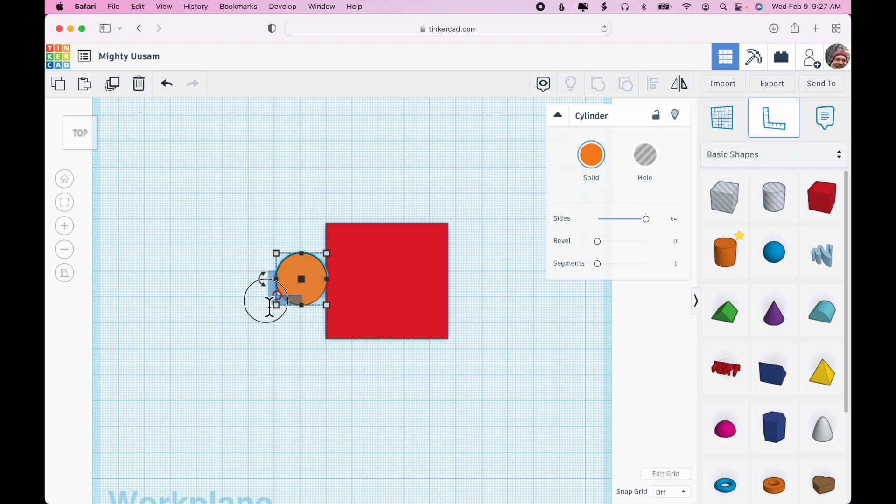
{"action": "left_click", "coordinate": [248, 354]}
{"action": "scroll", "coordinate": [413, 371], "scroll_direction": "up", "scroll_amount": 2}
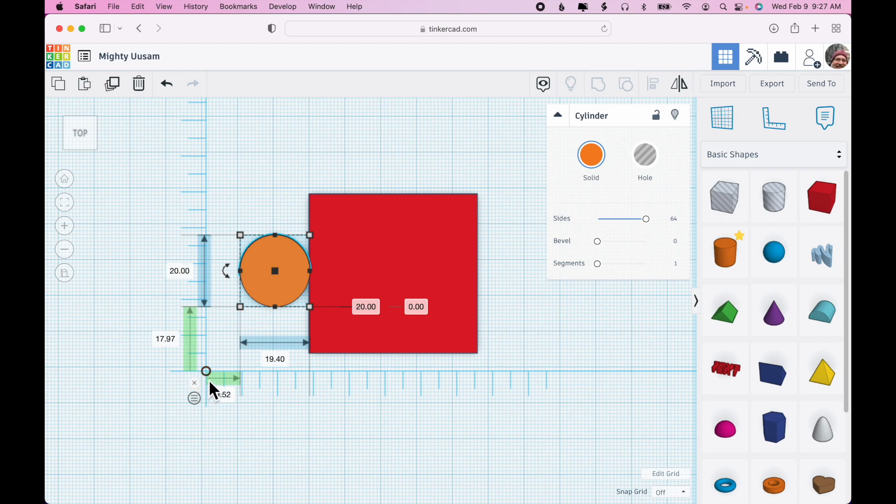
Step: Set the cylinder's vertical and horizontal distances from the Ruler origin to 0
{"action": "left_click", "coordinate": [169, 341]}
{"action": "type", "text": "0"}
{"action": "key", "text": "Return"}
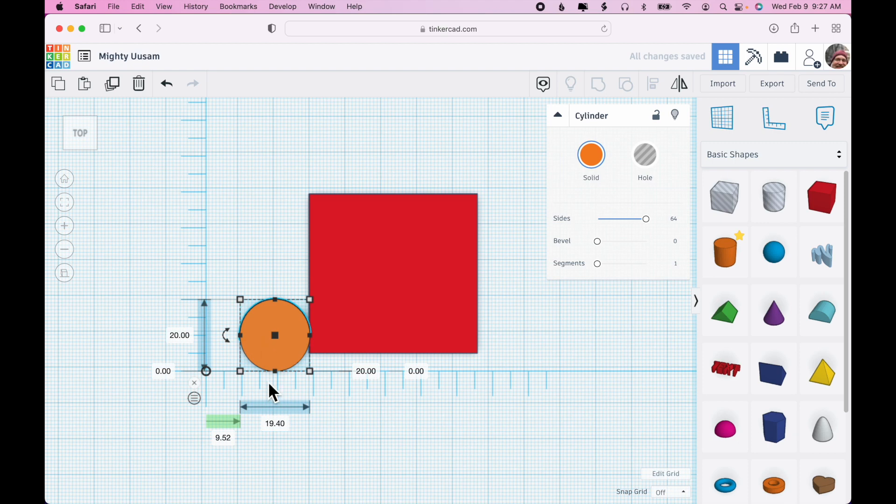
{"action": "left_click", "coordinate": [223, 438]}
{"action": "type", "text": "0"}
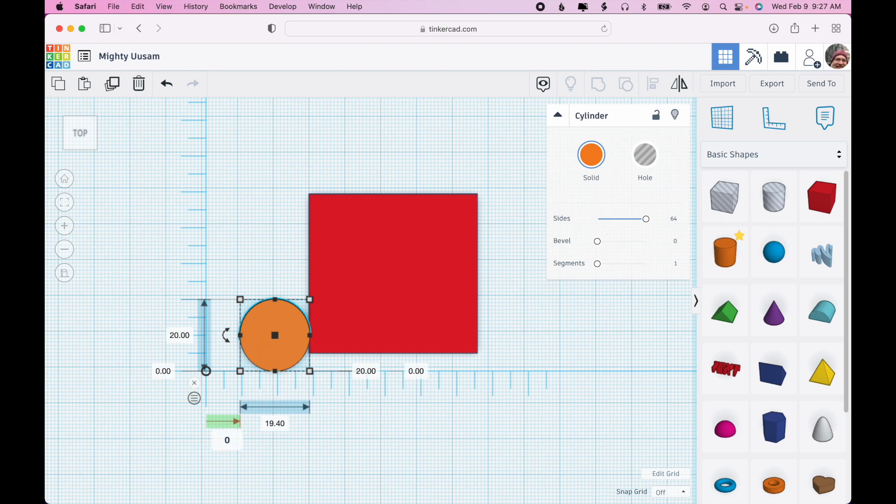
{"action": "key", "text": "Return"}
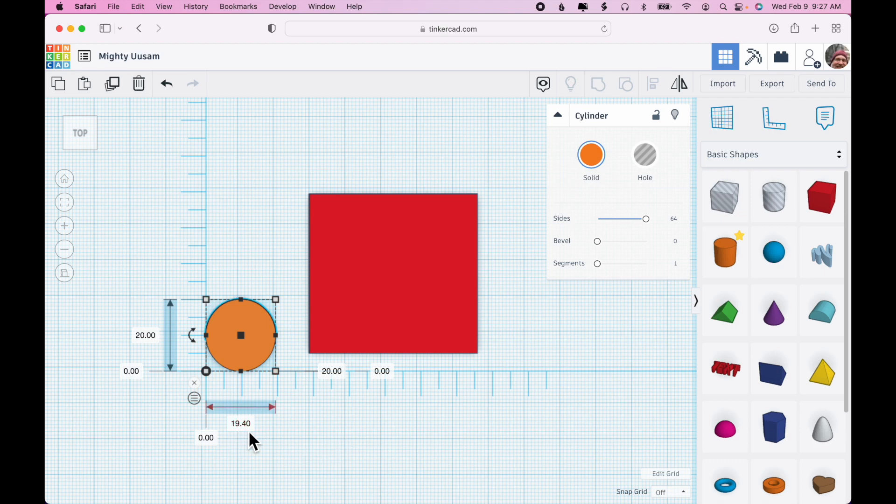
Step: Select the box and set its distances from the Ruler origin to 19.4 horizontally and 0 vertically
{"action": "left_click", "coordinate": [391, 308]}
{"action": "left_click", "coordinate": [264, 423]}
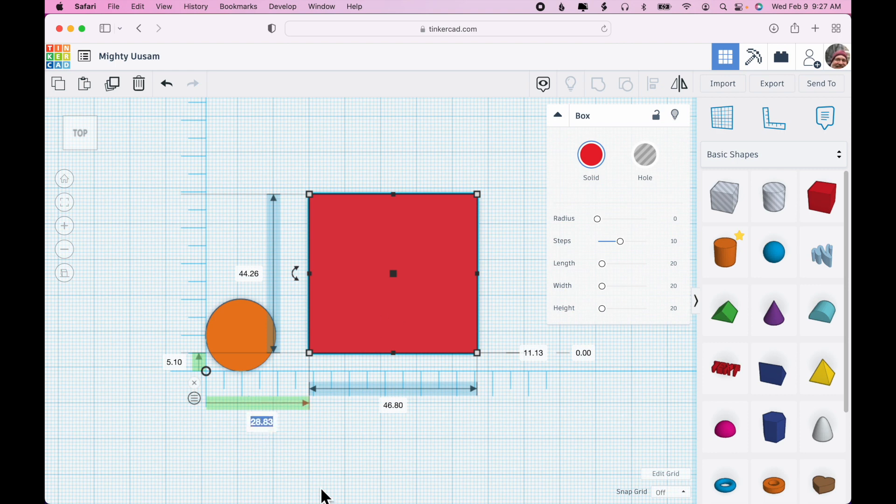
{"action": "type", "text": "19.4"}
{"action": "key", "text": "Return"}
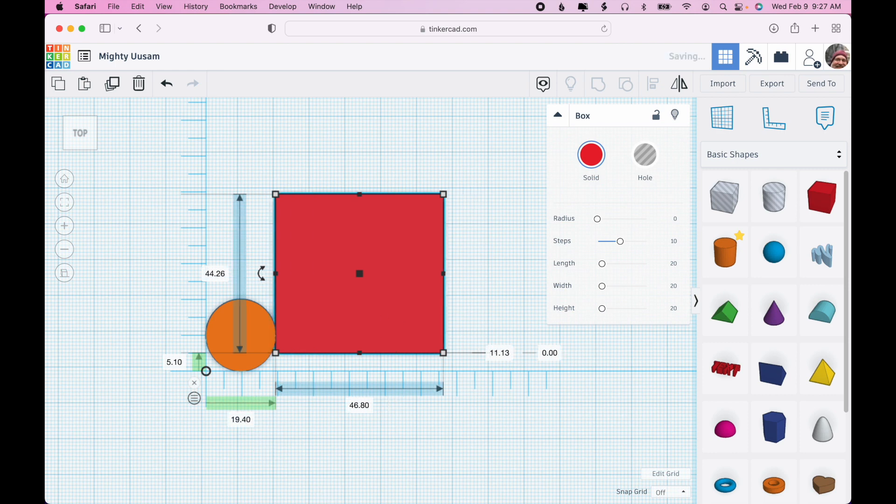
{"action": "left_click", "coordinate": [175, 363]}
{"action": "type", "text": "0"}
{"action": "key", "text": "Return"}
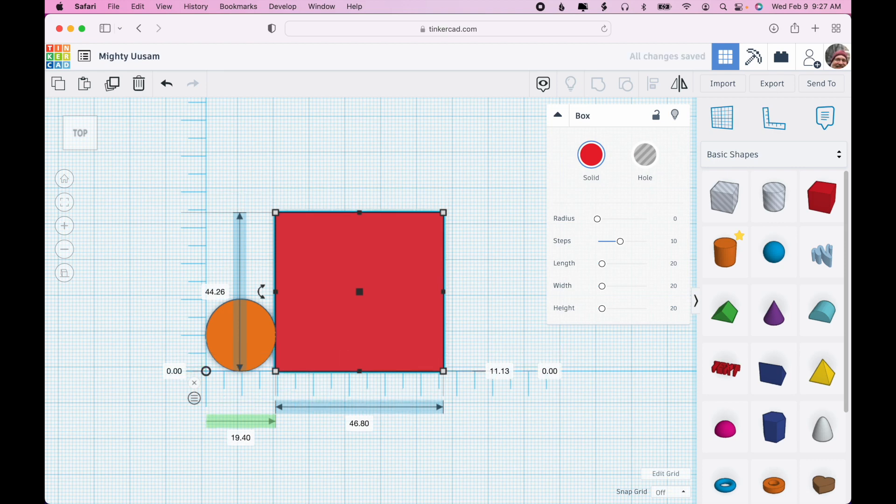
Step: Select both shapes and align the cylinder to the box's vertical middle with Align
{"action": "left_click", "coordinate": [399, 436]}
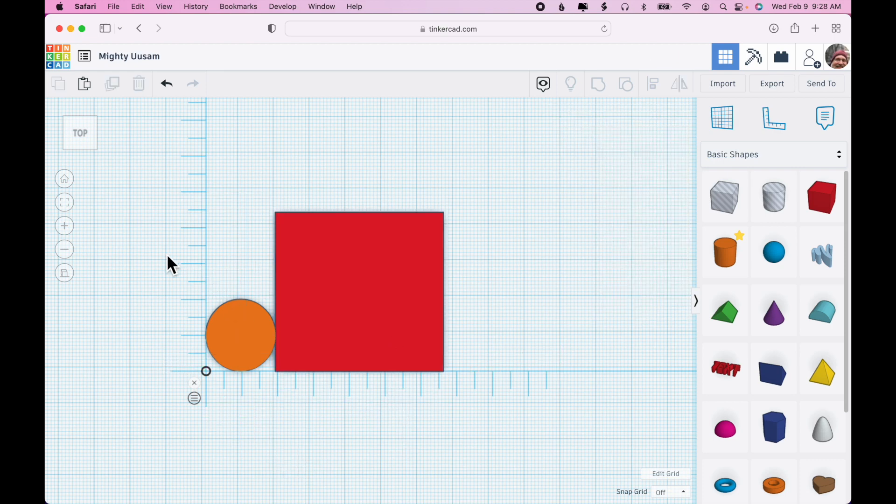
{"action": "left_click_drag", "start_coordinate": [158, 251], "coordinate": [458, 333]}
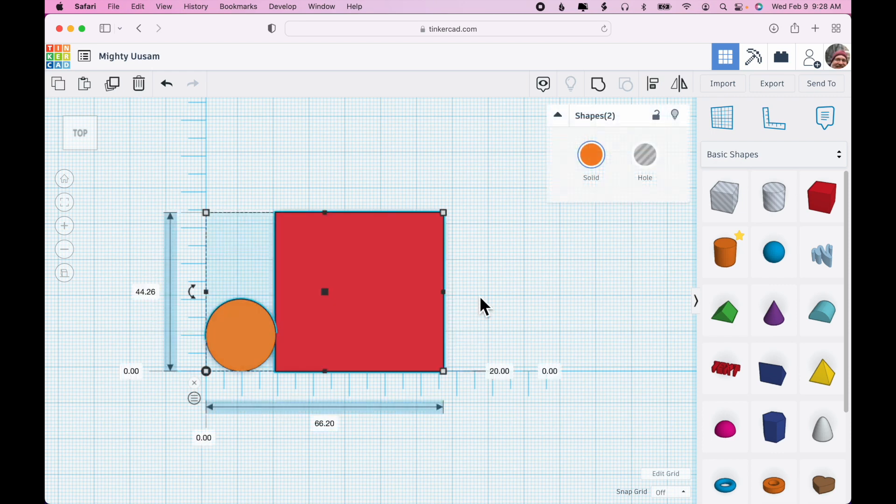
{"action": "left_click", "coordinate": [652, 87]}
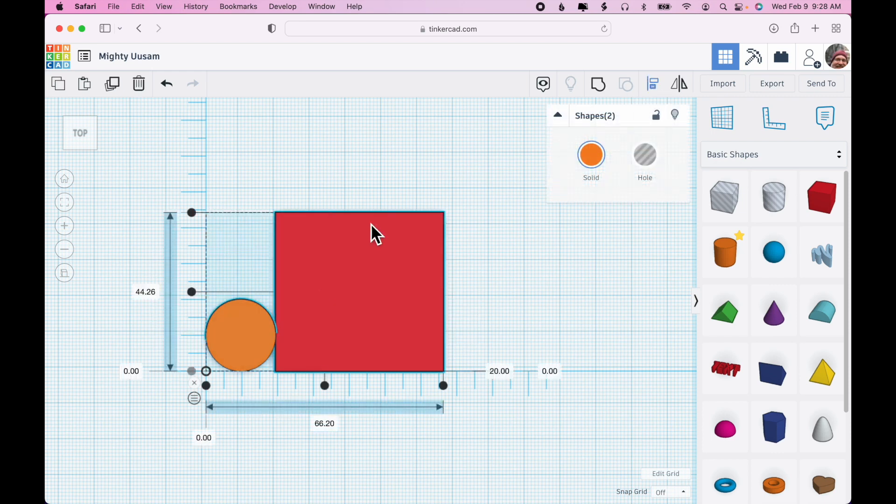
{"action": "left_click", "coordinate": [193, 293]}
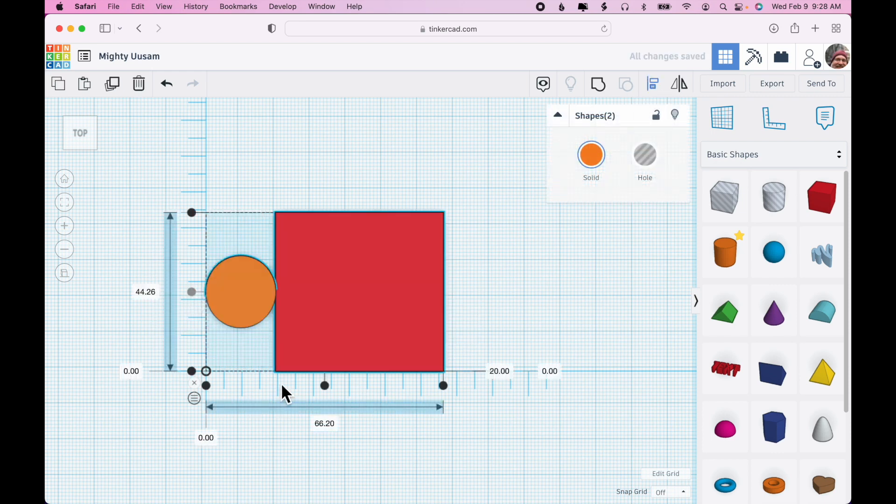
{"action": "left_click", "coordinate": [500, 464]}
Step: Switch the Ruler to measure from shape midpoints and select the cylinder
{"action": "right_click_drag", "start_coordinate": [601, 420], "coordinate": [600, 387]}
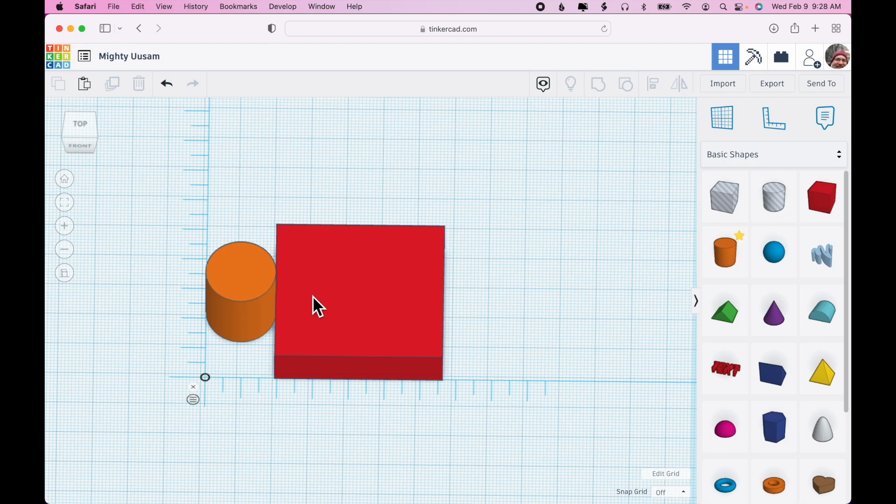
{"action": "right_click_drag", "start_coordinate": [467, 445], "coordinate": [471, 495]}
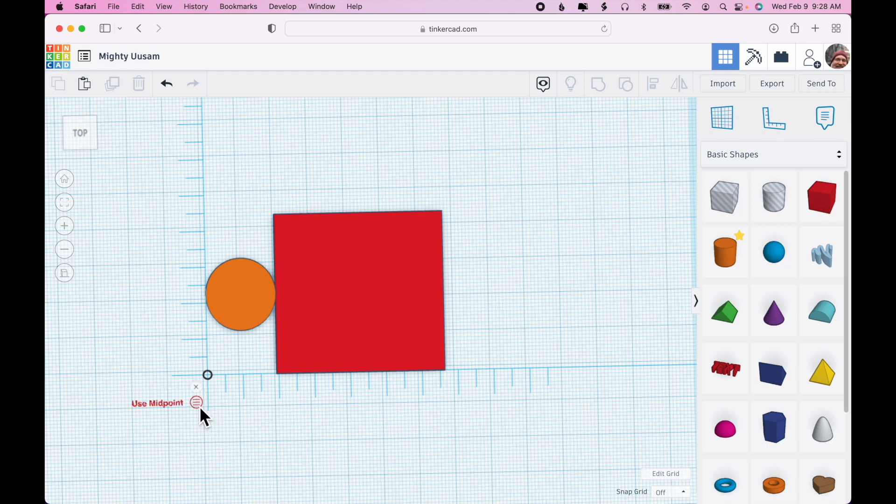
{"action": "left_click", "coordinate": [198, 403]}
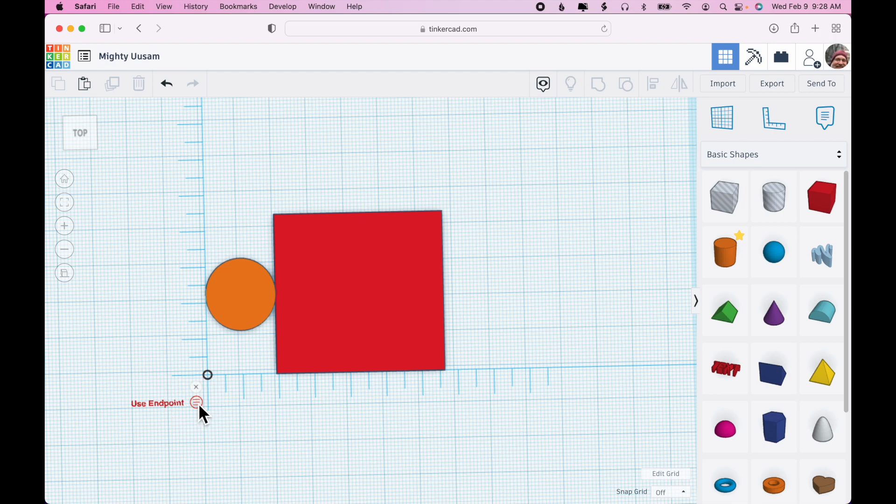
{"action": "left_click", "coordinate": [254, 315]}
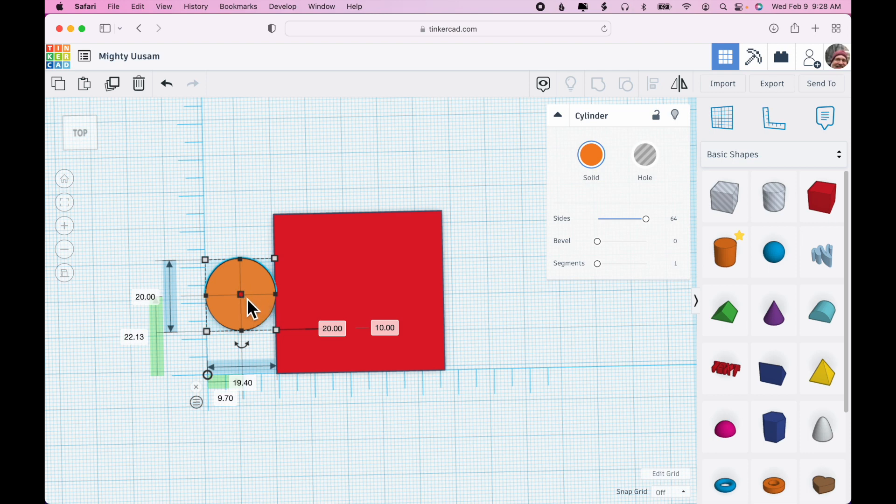
Step: Set the cylinder's midpoint distances from the Ruler origin to 0 in both directions
{"action": "left_click", "coordinate": [135, 337]}
{"action": "type", "text": "0"}
{"action": "key", "text": "Return"}
{"action": "left_click", "coordinate": [230, 480]}
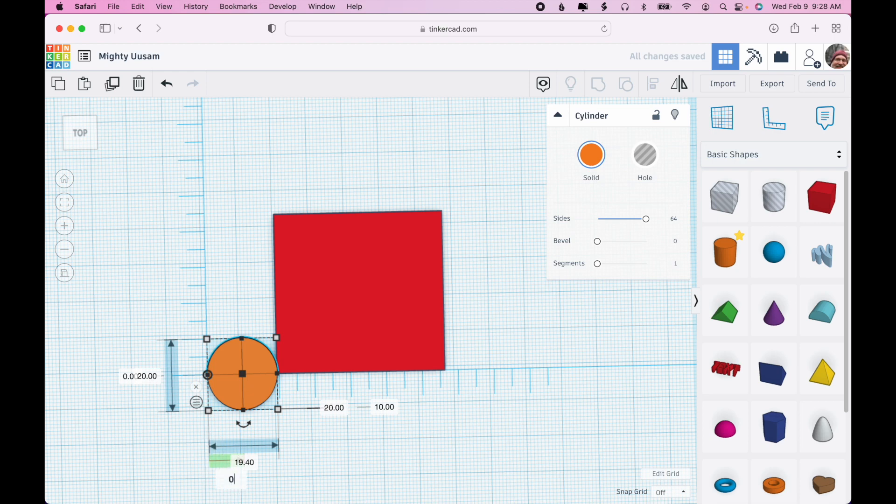
{"action": "key", "text": "Return"}
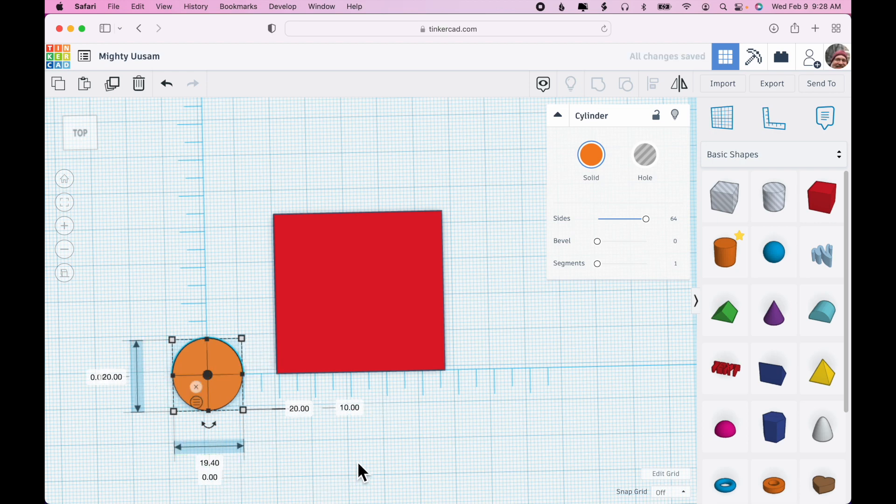
Step: Switch the Ruler back to endpoints and set the box's horizontal distance from the origin to 0
{"action": "right_click_drag", "start_coordinate": [379, 453], "coordinate": [382, 451]}
{"action": "left_click", "coordinate": [294, 462]}
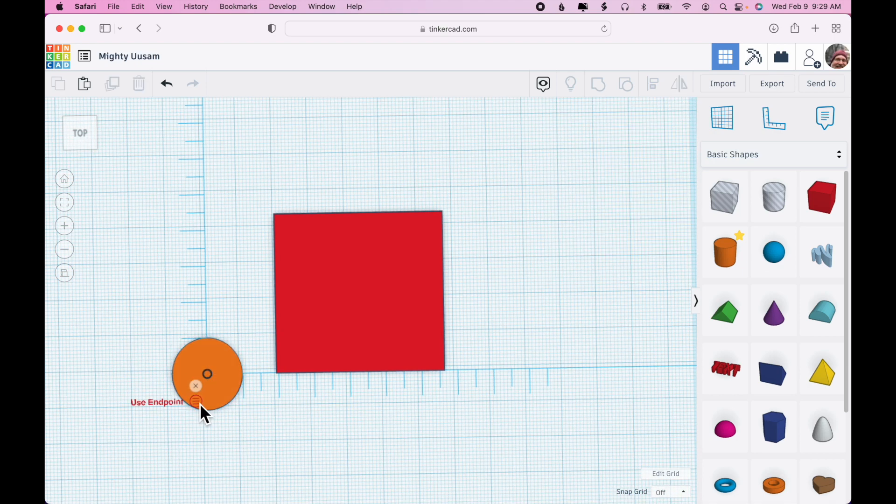
{"action": "left_click", "coordinate": [346, 322]}
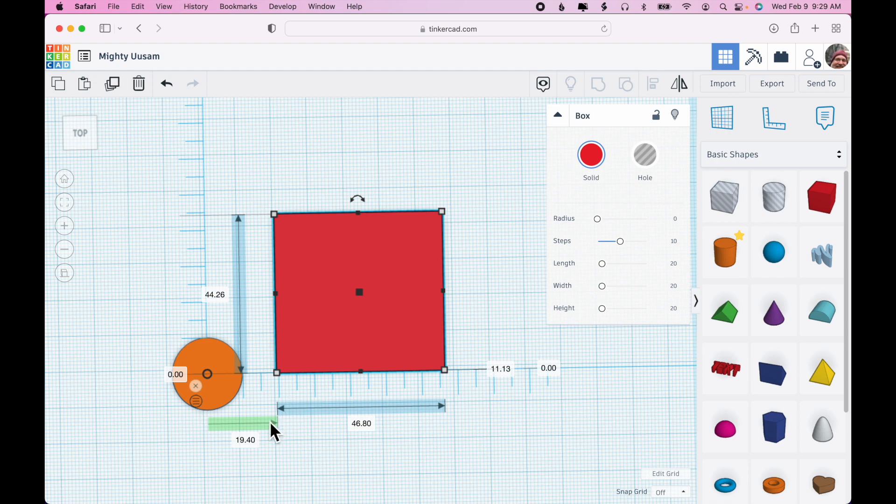
{"action": "left_click", "coordinate": [246, 441]}
{"action": "key", "text": "Return"}
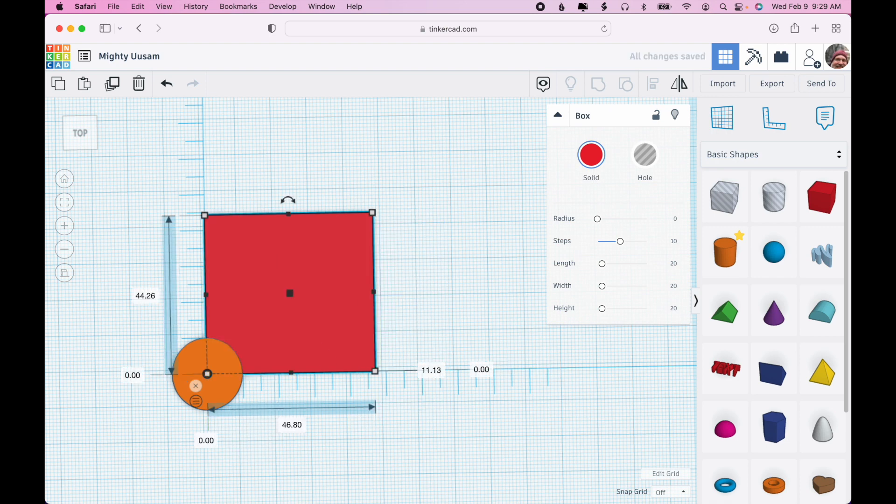
Step: Remove the Ruler from the workplane
{"action": "left_click", "coordinate": [456, 439]}
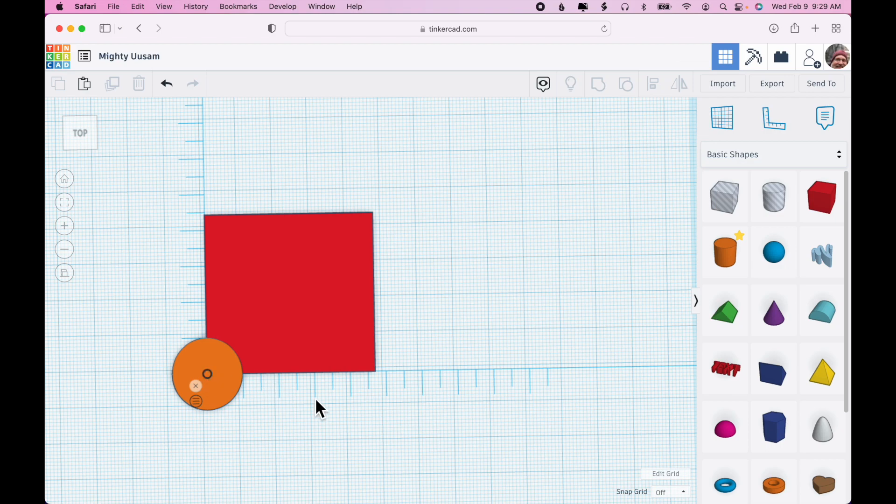
{"action": "right_click_drag", "start_coordinate": [408, 457], "coordinate": [343, 392]}
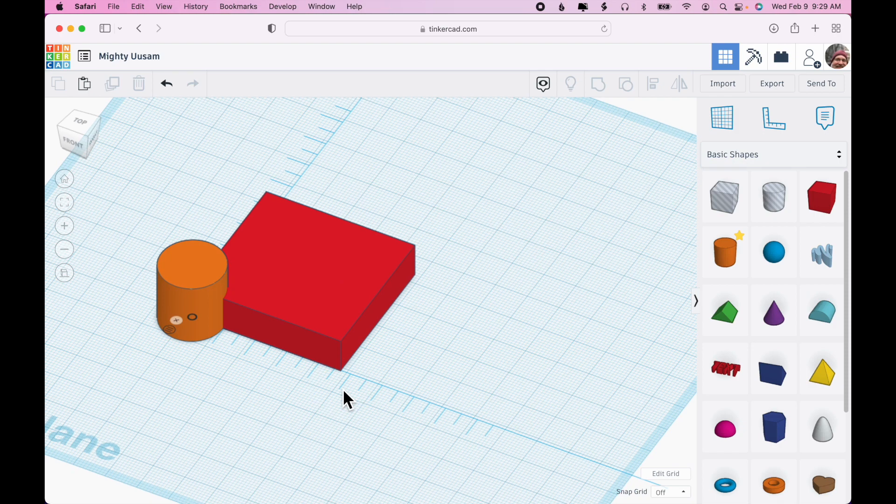
{"action": "left_click", "coordinate": [180, 325]}
Step: Select the cylinder and box together and group them into one shape
{"action": "left_click_drag", "start_coordinate": [127, 239], "coordinate": [325, 340]}
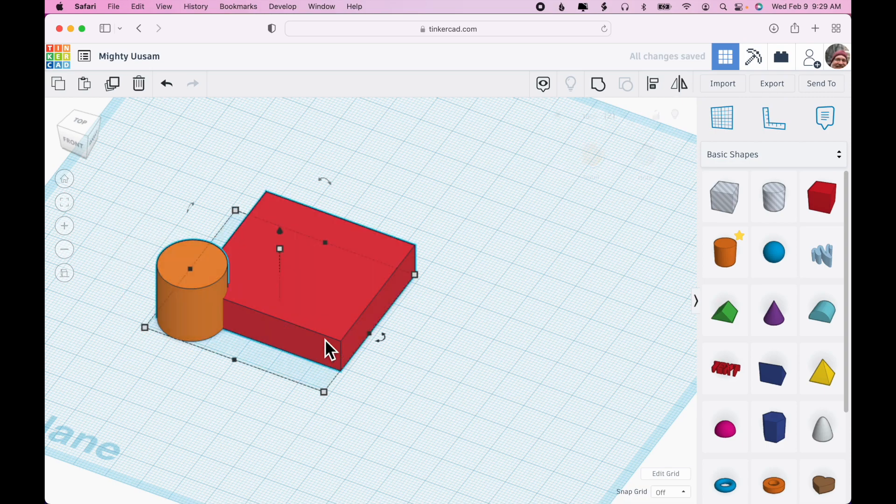
{"action": "left_click", "coordinate": [597, 89]}
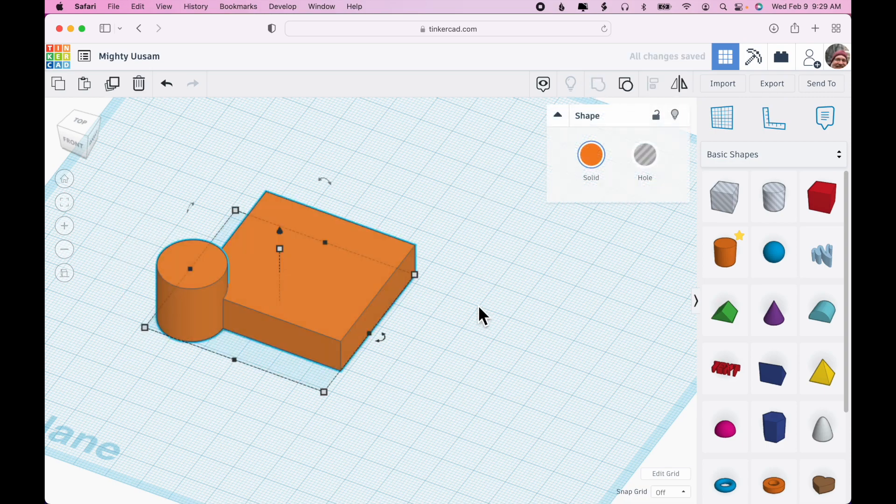
{"action": "mouse_move", "coordinate": [480, 317]}
{"action": "right_mouse_down"}
{"action": "mouse_move", "coordinate": [310, 302]}
{"action": "mouse_move", "coordinate": [346, 274]}
{"action": "mouse_move", "coordinate": [474, 357]}
{"action": "mouse_move", "coordinate": [477, 307]}
{"action": "right_mouse_up"}
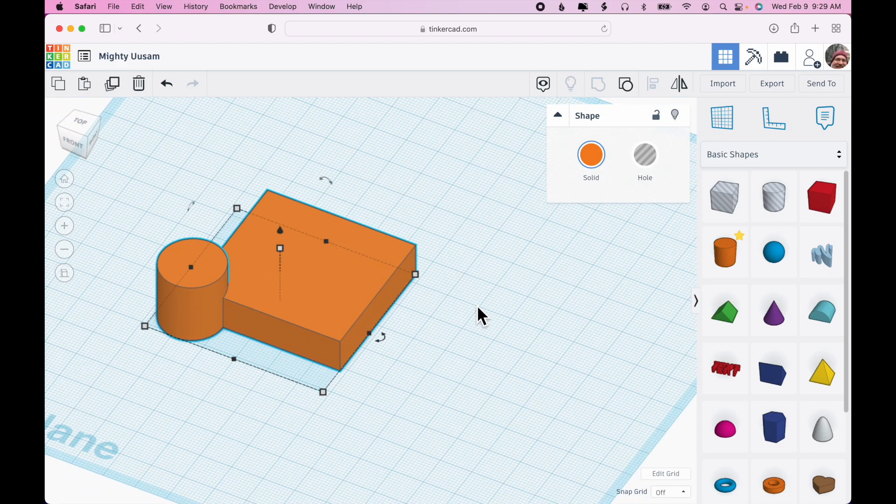
Step: Move the grouped shape toward the back of the workplane
{"action": "left_click", "coordinate": [64, 273]}
{"action": "left_click_drag", "start_coordinate": [311, 297], "coordinate": [329, 175]}
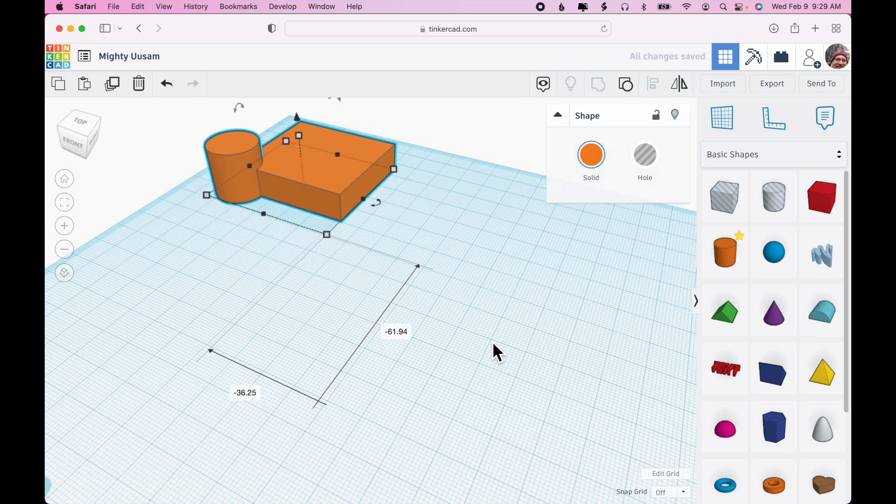
{"action": "left_click", "coordinate": [516, 372]}
Step: Add an Icosahedron from Basic Shapes to the workplane
{"action": "scroll", "coordinate": [776, 458], "scroll_direction": "down", "scroll_amount": 3}
{"action": "left_click_drag", "start_coordinate": [823, 418], "coordinate": [295, 407]}
{"action": "right_click_drag", "start_coordinate": [332, 402], "coordinate": [557, 328]}
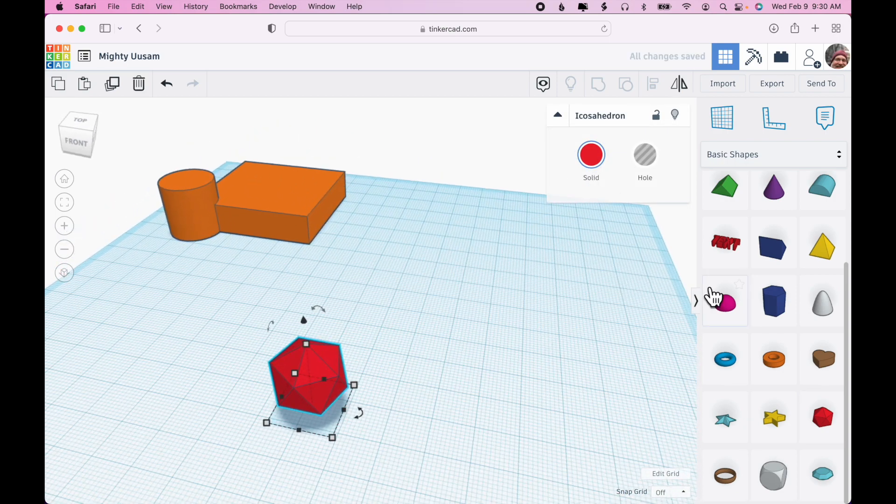
Step: Add a small cylinder about 5 mm wide in front of the icosahedron and set its sides to 64
{"action": "scroll", "coordinate": [713, 297], "scroll_direction": "up", "scroll_amount": 3}
{"action": "left_click_drag", "start_coordinate": [655, 270], "coordinate": [411, 444]}
{"action": "left_click_drag", "start_coordinate": [458, 420], "coordinate": [379, 457], "text": "shift"}
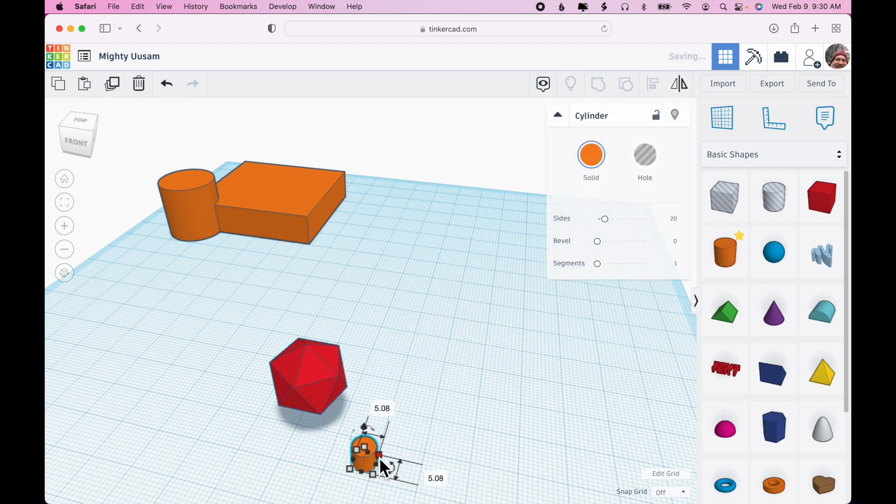
{"action": "left_click_drag", "start_coordinate": [601, 221], "coordinate": [671, 216]}
Step: Move the small cylinder onto the top of the icosahedron
{"action": "right_click_drag", "start_coordinate": [440, 364], "coordinate": [451, 354]}
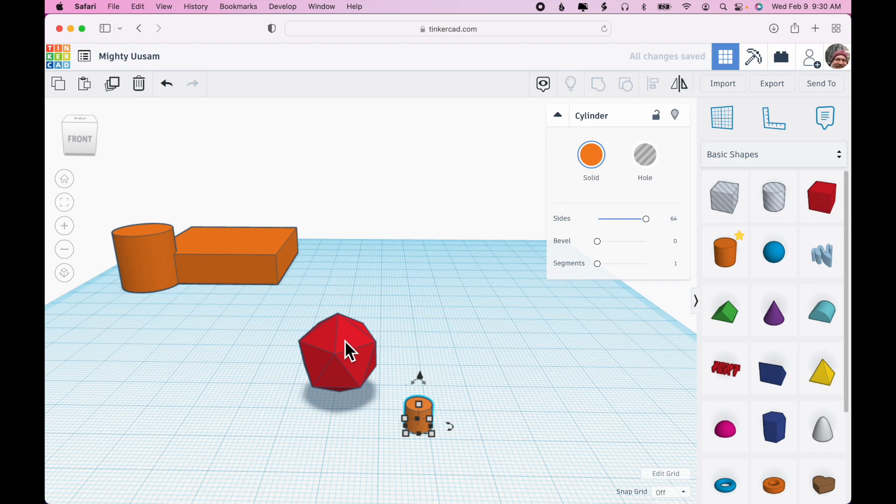
{"action": "right_click_drag", "start_coordinate": [438, 343], "coordinate": [467, 331]}
{"action": "left_click_drag", "start_coordinate": [445, 357], "coordinate": [446, 269]}
{"action": "left_click_drag", "start_coordinate": [454, 308], "coordinate": [379, 307]}
{"action": "right_click_drag", "start_coordinate": [432, 321], "coordinate": [516, 334]}
{"action": "left_click", "coordinate": [427, 415]}
{"action": "right_click_drag", "start_coordinate": [427, 415], "coordinate": [331, 428]}
{"action": "left_click", "coordinate": [331, 428]}
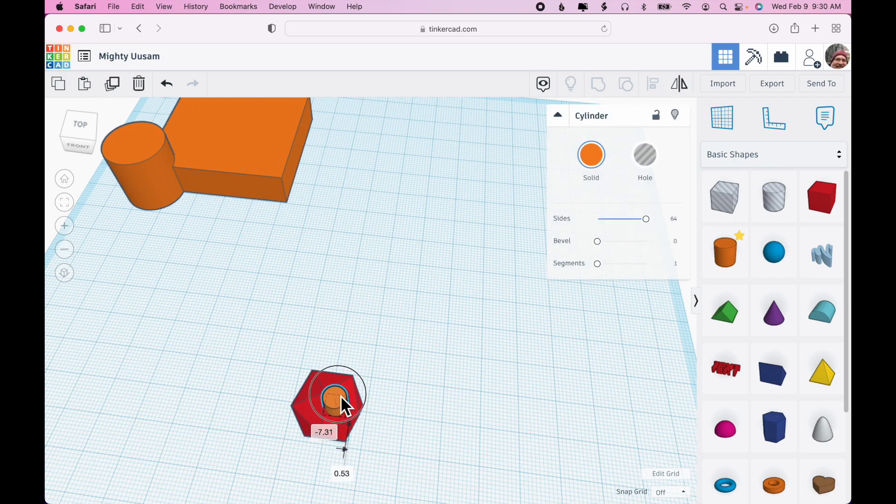
Step: Move the small cylinder off the icosahedron onto the workplane beside it
{"action": "right_click_drag", "start_coordinate": [464, 422], "coordinate": [526, 374]}
{"action": "key", "text": "f"}
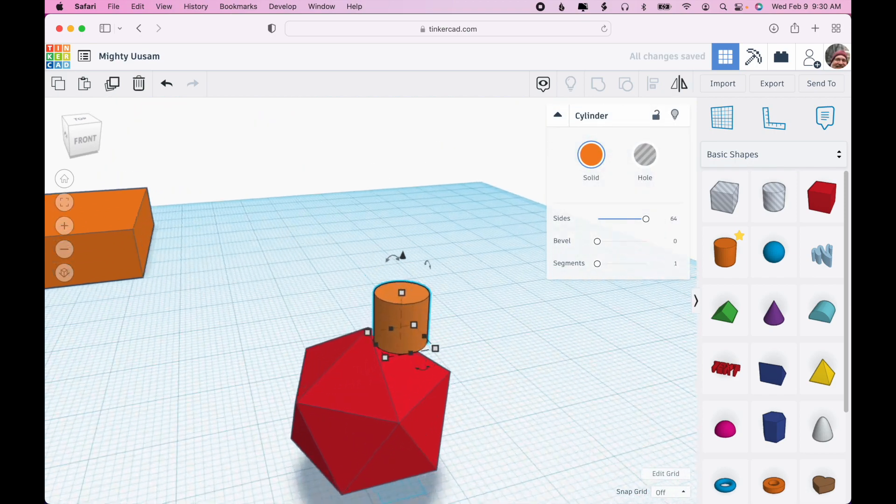
{"action": "right_click_drag", "start_coordinate": [526, 374], "coordinate": [537, 349]}
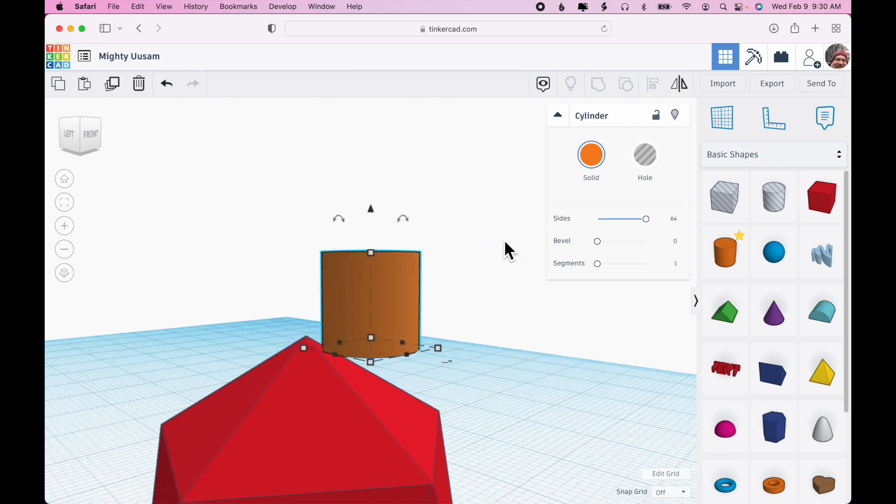
{"action": "left_click_drag", "start_coordinate": [405, 217], "coordinate": [435, 241]}
{"action": "right_click_drag", "start_coordinate": [435, 240], "coordinate": [538, 409]}
{"action": "scroll", "coordinate": [537, 409], "scroll_direction": "down", "scroll_amount": 5}
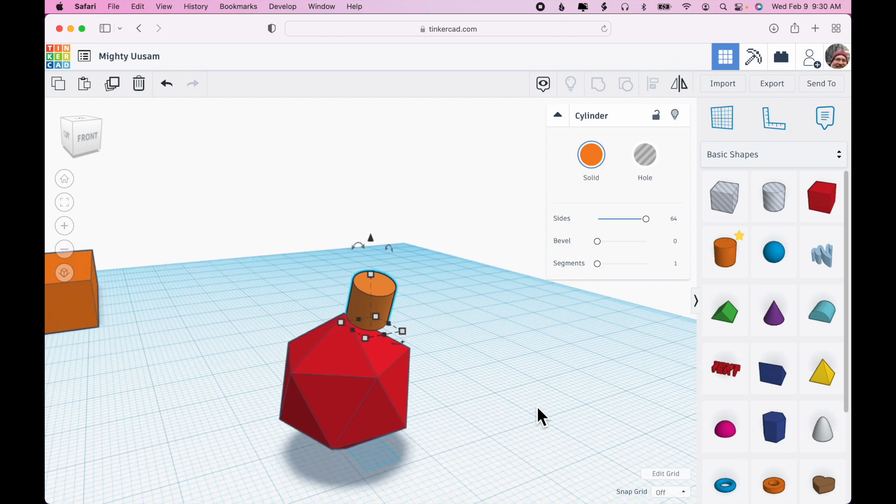
{"action": "left_click_drag", "start_coordinate": [392, 305], "coordinate": [493, 371]}
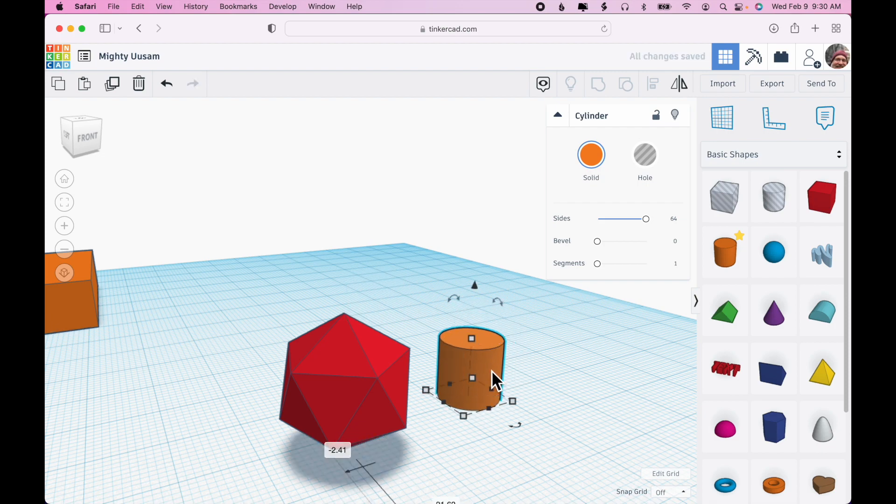
Step: Delete the small cylinder
{"action": "key", "text": "Delete"}
{"action": "right_click_drag", "start_coordinate": [491, 370], "coordinate": [485, 394]}
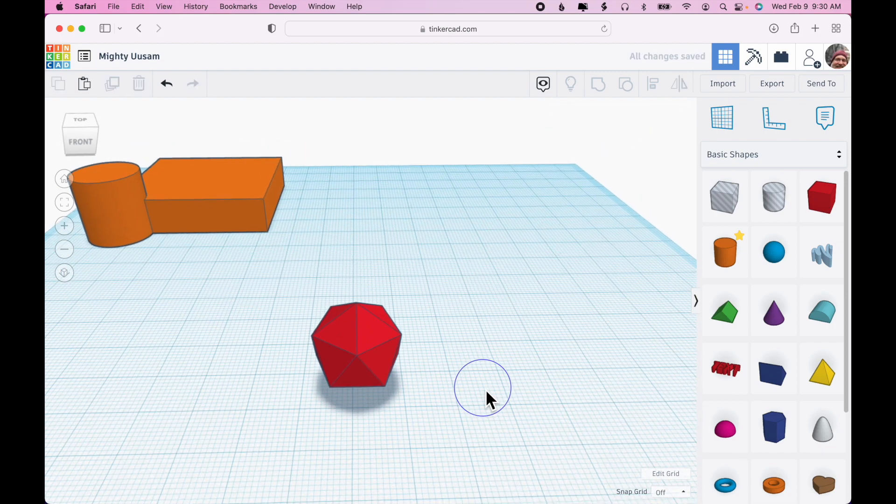
Step: Place the workplane on a face of the icosahedron
{"action": "left_click", "coordinate": [728, 127]}
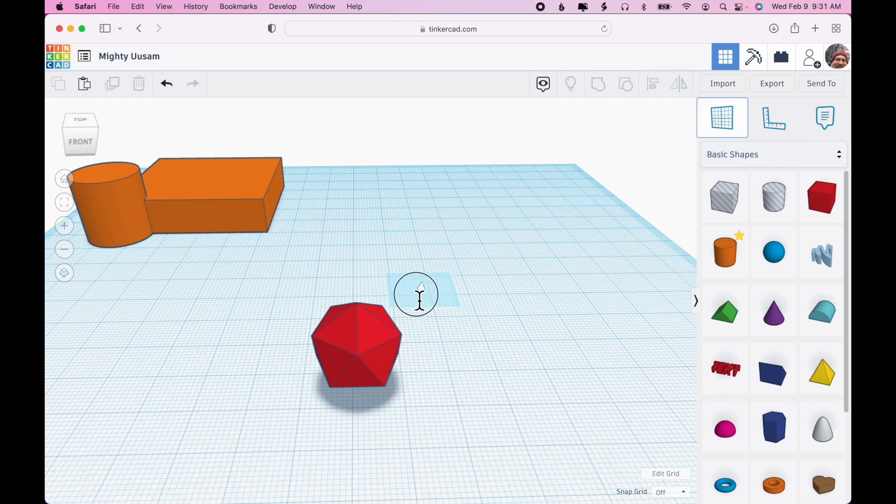
{"action": "left_click", "coordinate": [376, 340]}
{"action": "right_click_drag", "start_coordinate": [438, 367], "coordinate": [401, 373]}
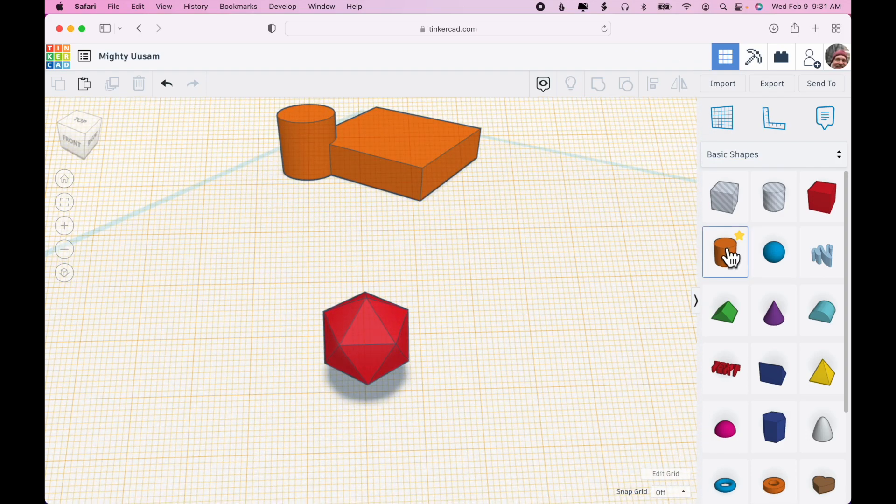
Step: Add a cylinder onto the icosahedron's face, shrink it to fit within the face and set its sides to 64
{"action": "left_click_drag", "start_coordinate": [713, 257], "coordinate": [373, 336]}
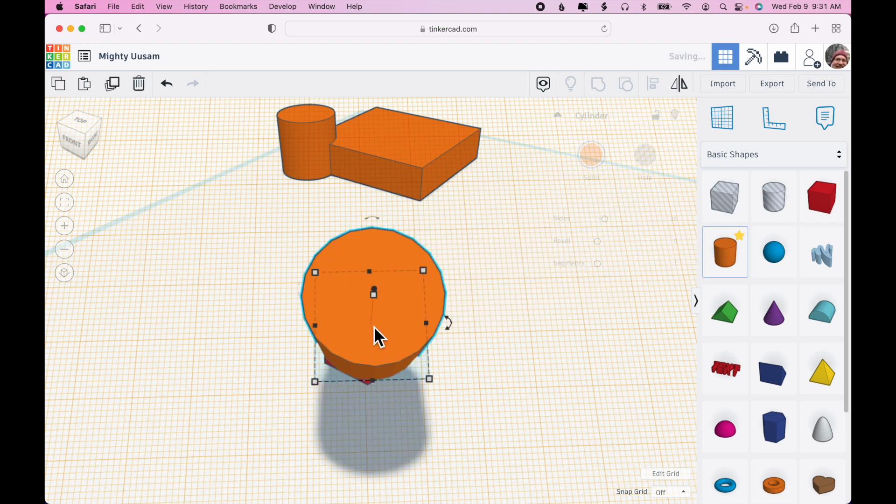
{"action": "left_click_drag", "start_coordinate": [426, 273], "coordinate": [368, 328], "text": "shift"}
{"action": "right_click_drag", "start_coordinate": [476, 333], "coordinate": [483, 350]}
{"action": "key", "text": "f"}
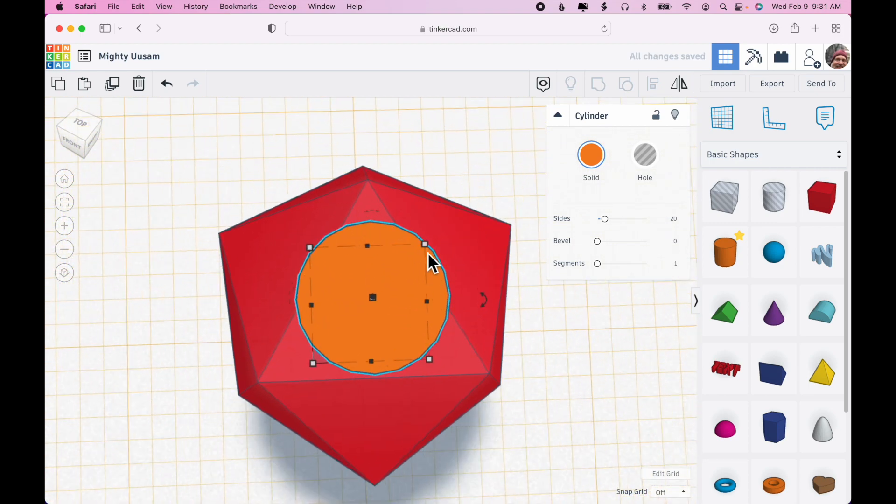
{"action": "left_click_drag", "start_coordinate": [427, 244], "coordinate": [387, 330], "text": "shift"}
{"action": "left_click_drag", "start_coordinate": [605, 219], "coordinate": [646, 219]}
{"action": "left_click_drag", "start_coordinate": [402, 350], "coordinate": [396, 334]}
Step: Reset the workplane back to the default grid
{"action": "left_click", "coordinate": [581, 368]}
{"action": "right_click_drag", "start_coordinate": [581, 368], "coordinate": [632, 323]}
{"action": "scroll", "coordinate": [628, 365], "scroll_direction": "down", "scroll_amount": 5}
{"action": "scroll", "coordinate": [632, 322], "scroll_direction": "down", "scroll_amount": 3}
{"action": "right_click_drag", "start_coordinate": [529, 196], "coordinate": [441, 247]}
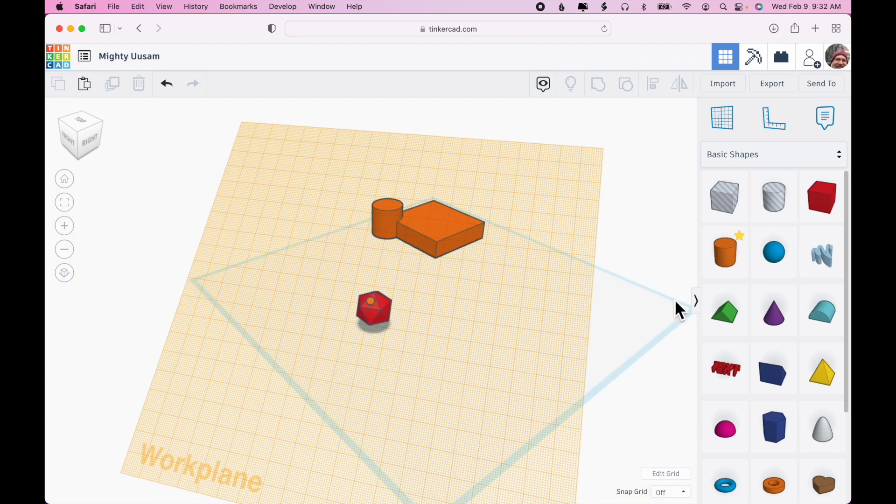
{"action": "left_click", "coordinate": [724, 124]}
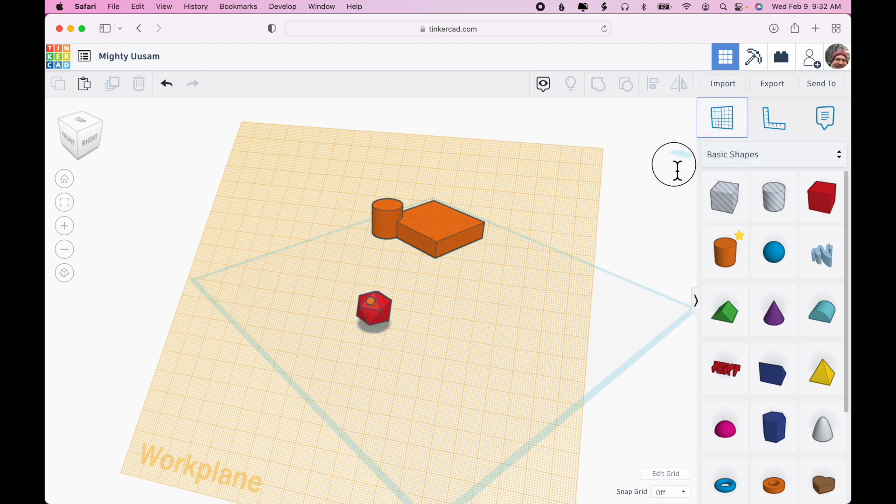
{"action": "left_click", "coordinate": [632, 320]}
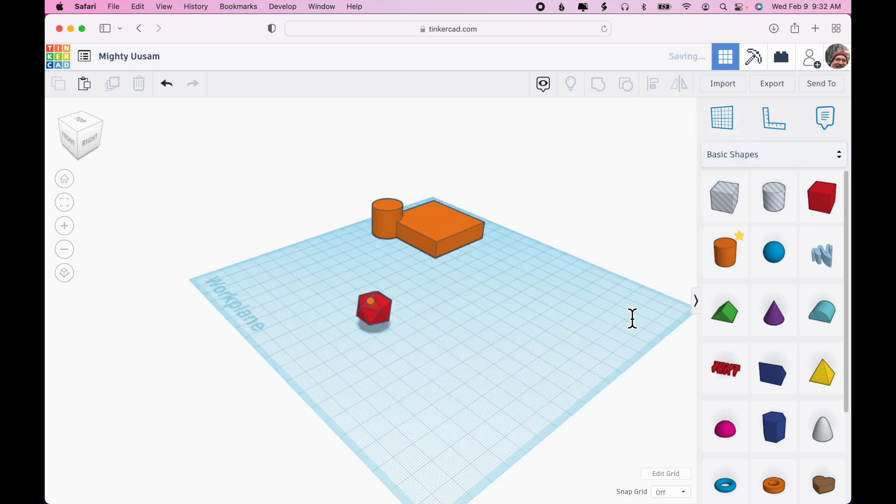
Step: Try shortening the small cylinder on the icosahedron to about 2.5 mm tall, then undo the height change
{"action": "right_click_drag", "start_coordinate": [456, 332], "coordinate": [606, 311]}
{"action": "left_click", "coordinate": [372, 300]}
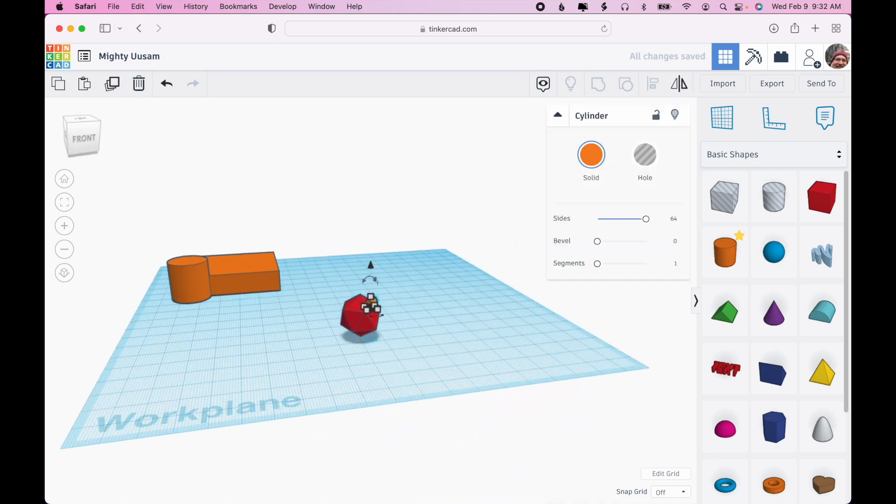
{"action": "key", "text": "f"}
{"action": "scroll", "coordinate": [563, 373], "scroll_direction": "down", "scroll_amount": 4}
{"action": "mouse_move", "coordinate": [562, 373]}
{"action": "right_mouse_down"}
{"action": "mouse_move", "coordinate": [590, 358]}
{"action": "mouse_move", "coordinate": [590, 344]}
{"action": "mouse_move", "coordinate": [573, 360]}
{"action": "right_mouse_up"}
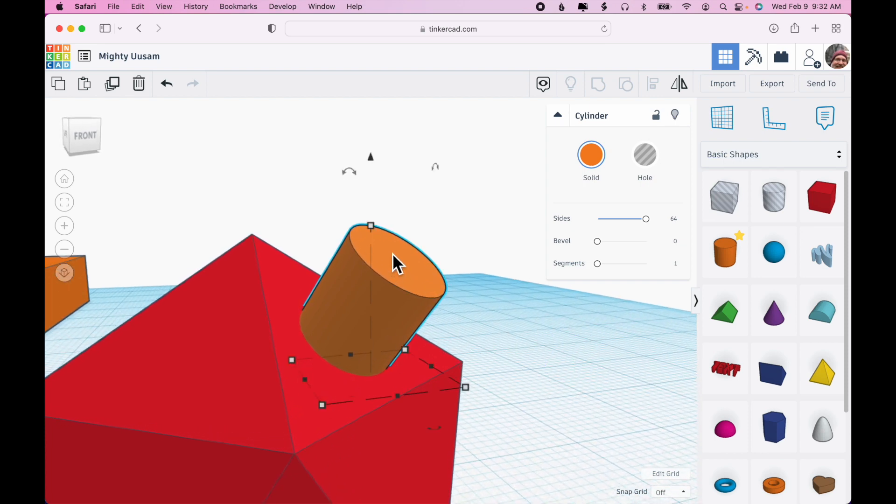
{"action": "left_click_drag", "start_coordinate": [371, 229], "coordinate": [372, 229]}
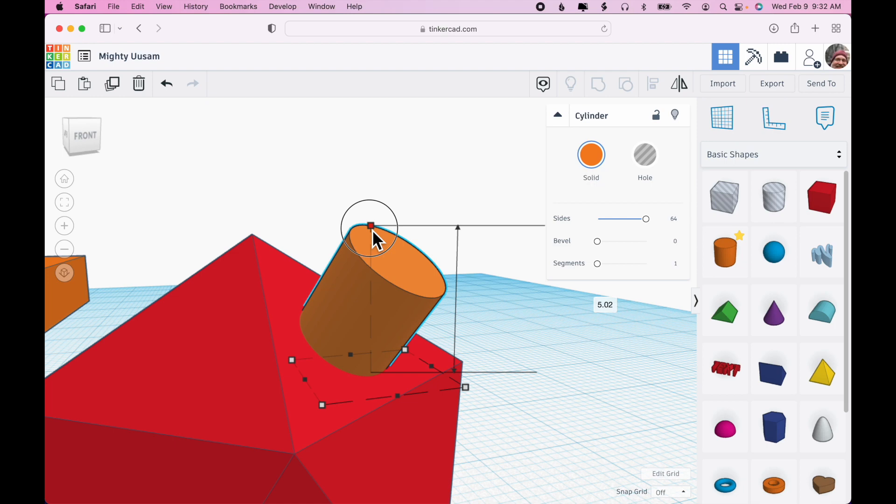
{"action": "left_click_drag", "start_coordinate": [372, 230], "coordinate": [388, 294]}
{"action": "scroll", "coordinate": [534, 414], "scroll_direction": "down", "scroll_amount": 3}
{"action": "scroll", "coordinate": [579, 434], "scroll_direction": "up", "scroll_amount": 3}
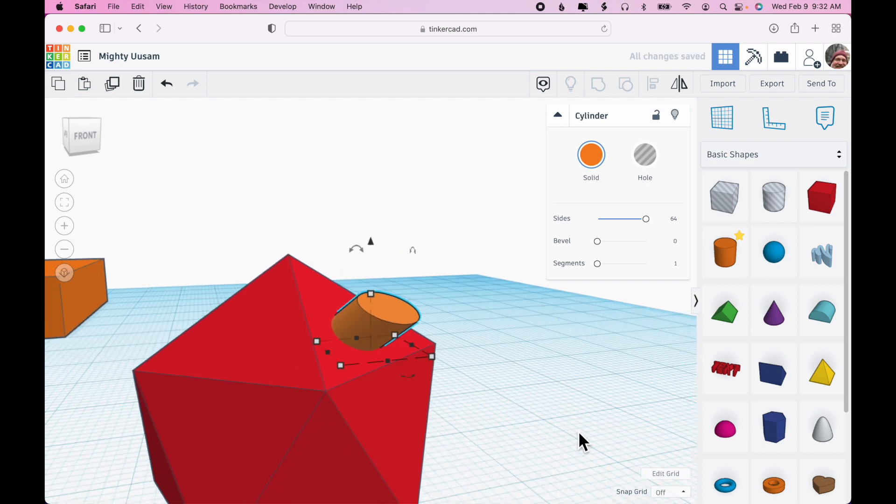
{"action": "mouse_move", "coordinate": [371, 291]}
{"action": "left_mouse_down"}
{"action": "mouse_move", "coordinate": [376, 299]}
{"action": "mouse_move", "coordinate": [372, 242]}
{"action": "mouse_move", "coordinate": [374, 304]}
{"action": "left_mouse_up"}
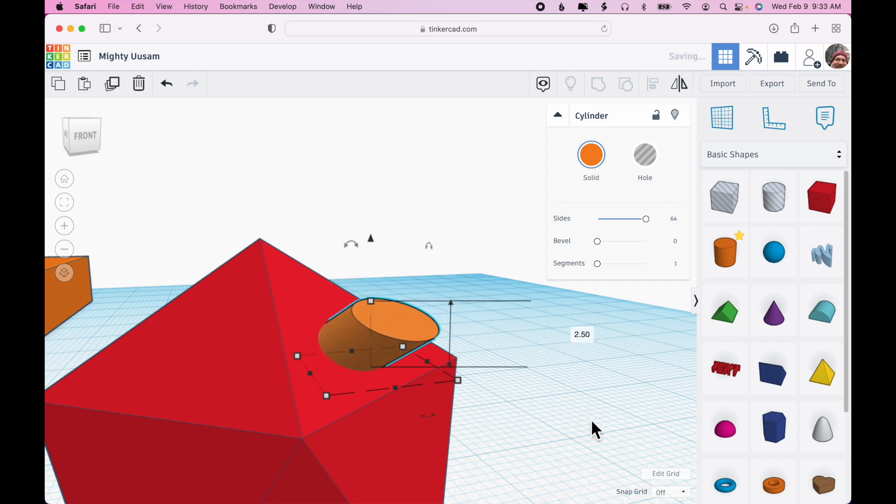
{"action": "right_click_drag", "start_coordinate": [637, 401], "coordinate": [619, 410]}
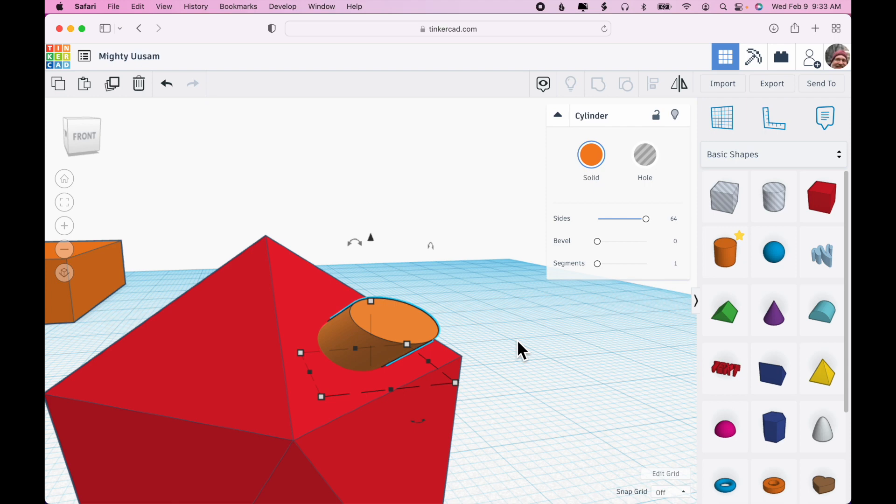
{"action": "key", "text": "super+z"}
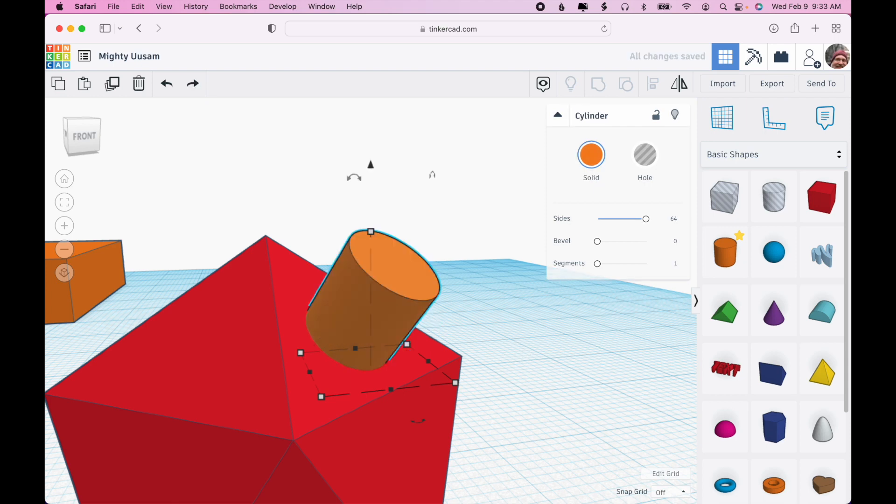
Step: Place the workplane on the icosahedron face beneath the small cylinder
{"action": "right_click_drag", "start_coordinate": [547, 360], "coordinate": [526, 393]}
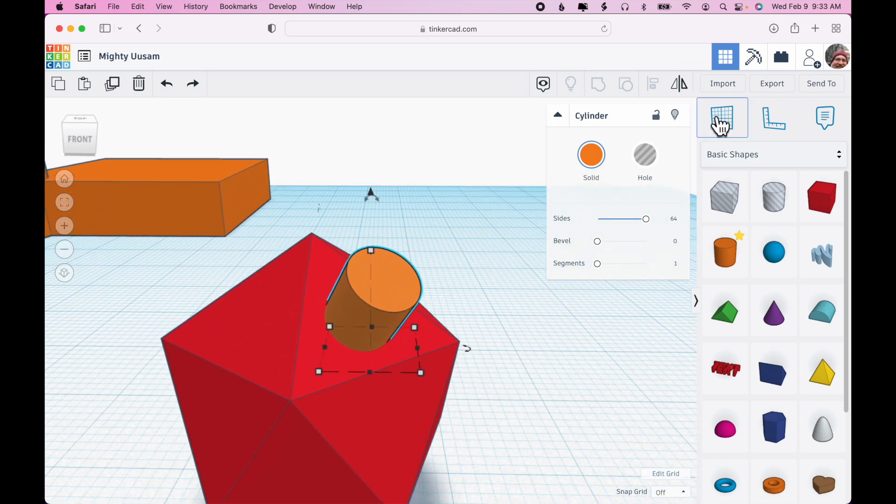
{"action": "left_click", "coordinate": [721, 126]}
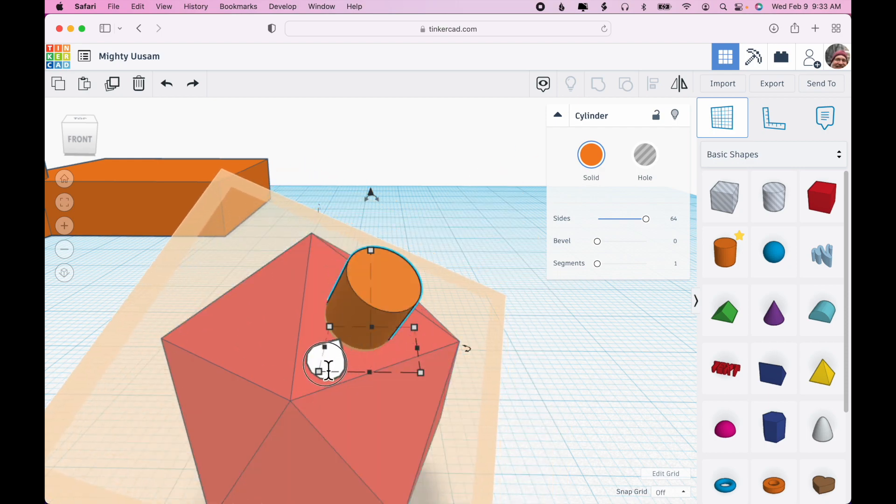
{"action": "left_click", "coordinate": [328, 367]}
Step: Lower the small cylinder partly into the icosahedron's face
{"action": "right_click_drag", "start_coordinate": [505, 354], "coordinate": [523, 349]}
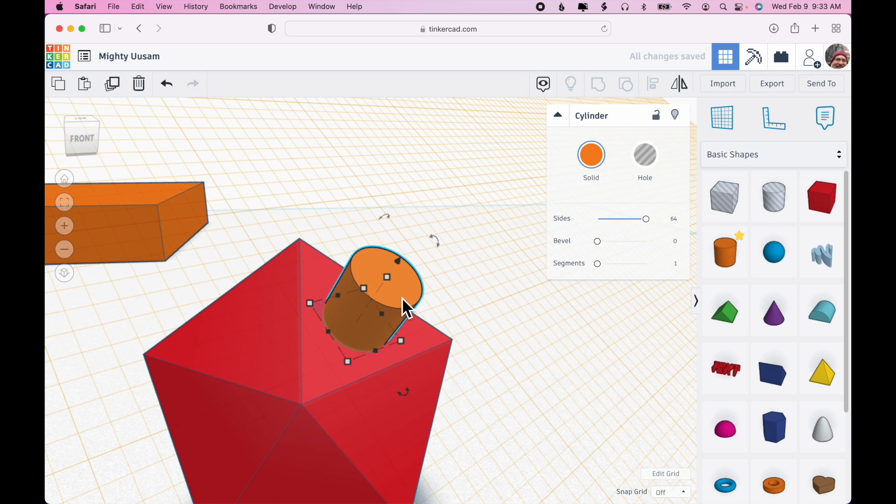
{"action": "left_click", "coordinate": [397, 284]}
{"action": "mouse_move", "coordinate": [482, 332]}
{"action": "right_mouse_down"}
{"action": "mouse_move", "coordinate": [541, 287]}
{"action": "mouse_move", "coordinate": [478, 336]}
{"action": "right_mouse_up"}
{"action": "left_click_drag", "start_coordinate": [392, 291], "coordinate": [368, 311]}
{"action": "right_click_drag", "start_coordinate": [526, 393], "coordinate": [579, 356]}
{"action": "left_click", "coordinate": [373, 325]}
{"action": "mouse_move", "coordinate": [365, 313]}
{"action": "left_mouse_down"}
{"action": "mouse_move", "coordinate": [377, 304]}
{"action": "mouse_move", "coordinate": [363, 320]}
{"action": "mouse_move", "coordinate": [369, 314]}
{"action": "left_mouse_up"}
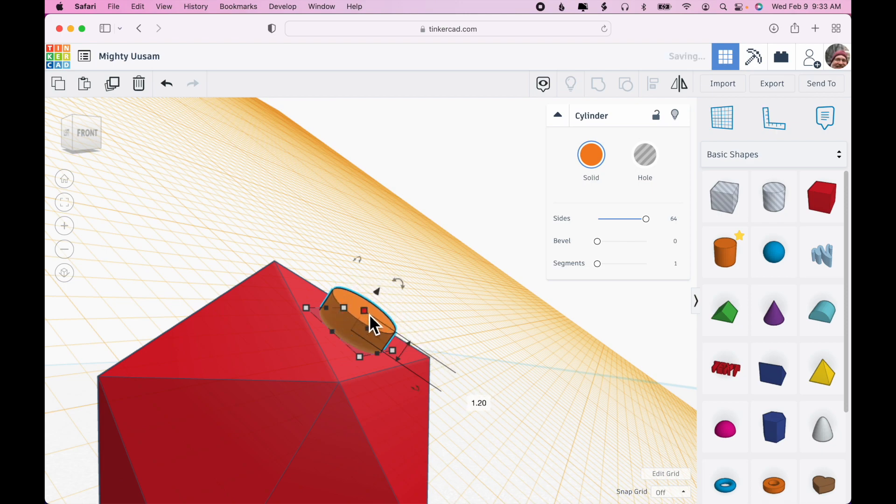
Step: Reset the workplane back to the default grid
{"action": "scroll", "coordinate": [524, 340], "scroll_direction": "down", "scroll_amount": 5}
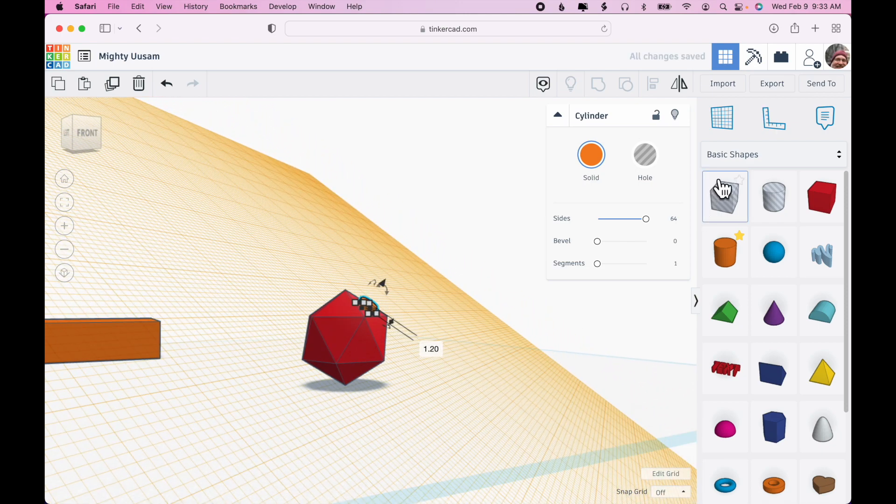
{"action": "left_click", "coordinate": [724, 130]}
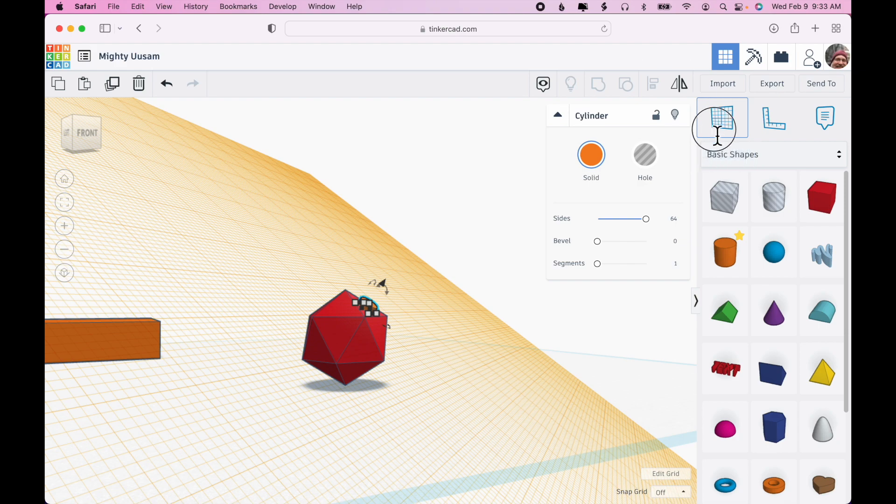
{"action": "left_click", "coordinate": [646, 379]}
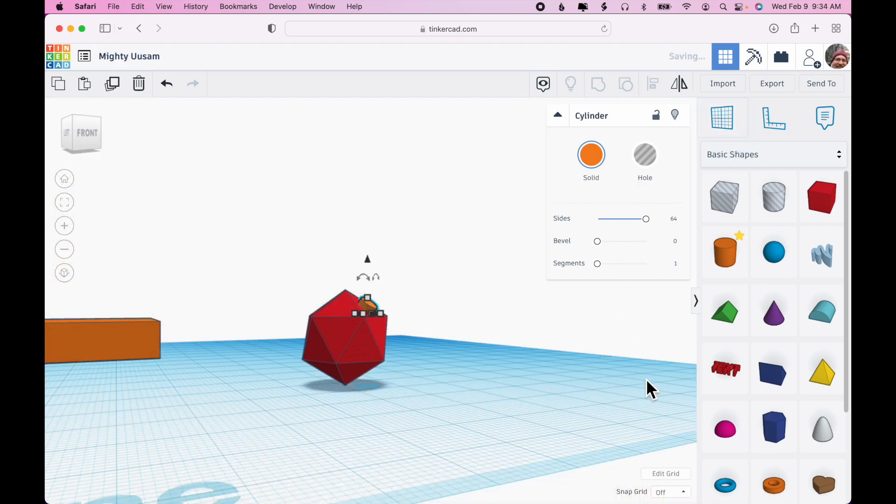
Step: Select the icosahedron and small cylinder together and group them
{"action": "right_click_drag", "start_coordinate": [500, 382], "coordinate": [447, 455]}
{"action": "scroll", "coordinate": [447, 455], "scroll_direction": "up", "scroll_amount": 3}
{"action": "left_click_drag", "start_coordinate": [279, 249], "coordinate": [443, 364]}
{"action": "key", "text": "super+g"}
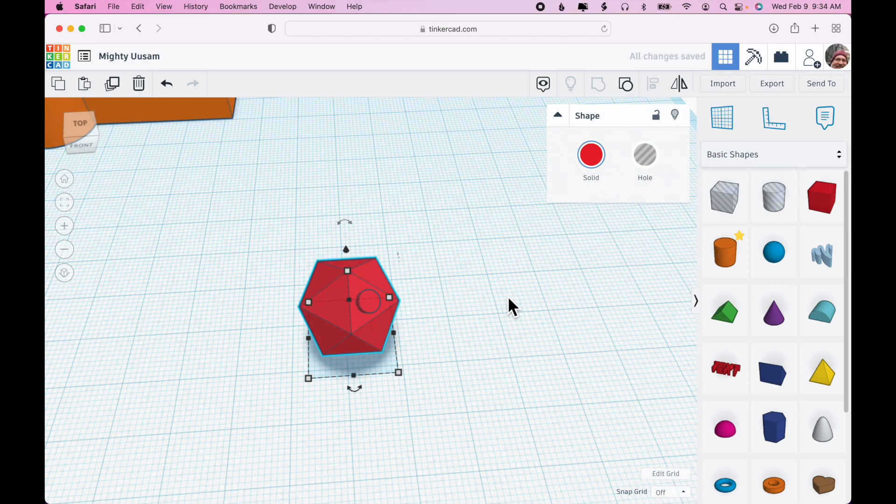
Step: Move the grouped icosahedron toward the back of the workplane
{"action": "left_click", "coordinate": [508, 306]}
{"action": "mouse_move", "coordinate": [507, 306]}
{"action": "right_mouse_down"}
{"action": "mouse_move", "coordinate": [556, 260]}
{"action": "mouse_move", "coordinate": [518, 294]}
{"action": "right_mouse_up"}
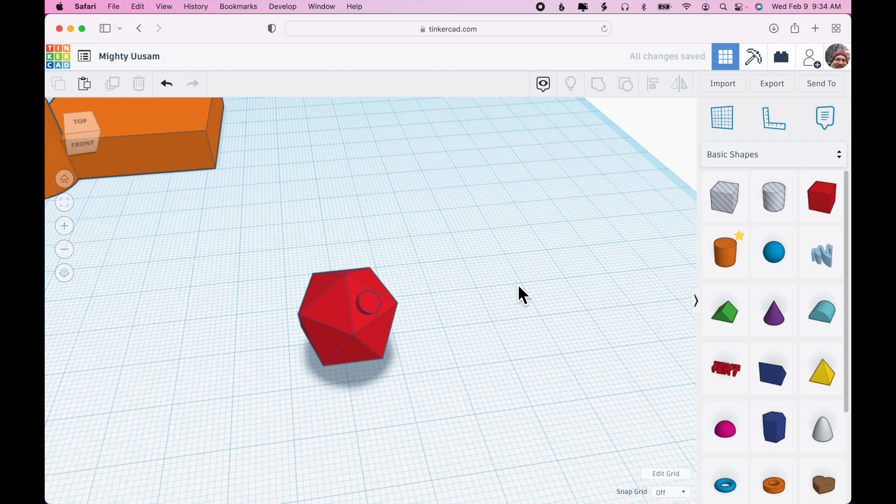
{"action": "left_click_drag", "start_coordinate": [356, 329], "coordinate": [458, 195]}
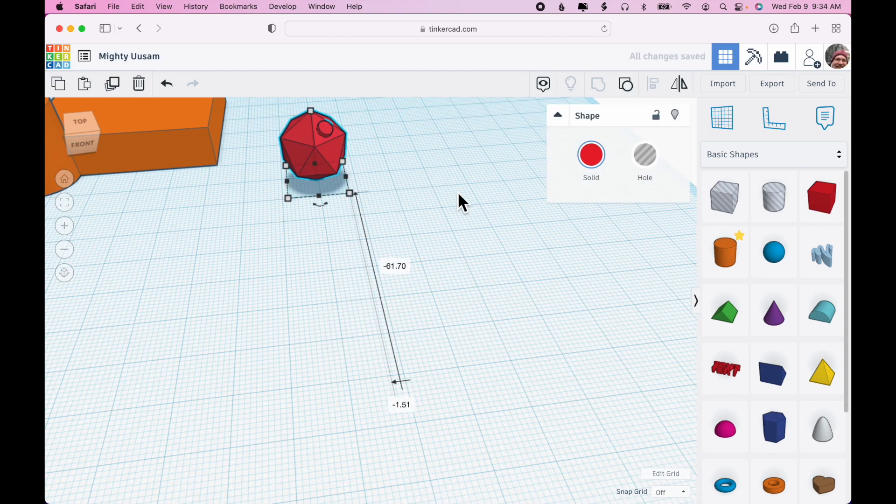
Step: Add a new cylinder to the workplane and set its sides to 64
{"action": "left_click_drag", "start_coordinate": [695, 256], "coordinate": [299, 383]}
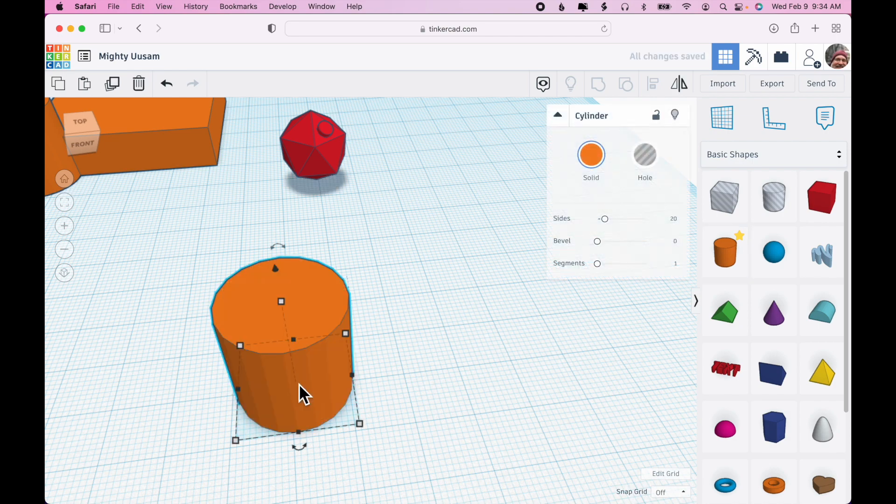
{"action": "left_click_drag", "start_coordinate": [604, 219], "coordinate": [670, 230]}
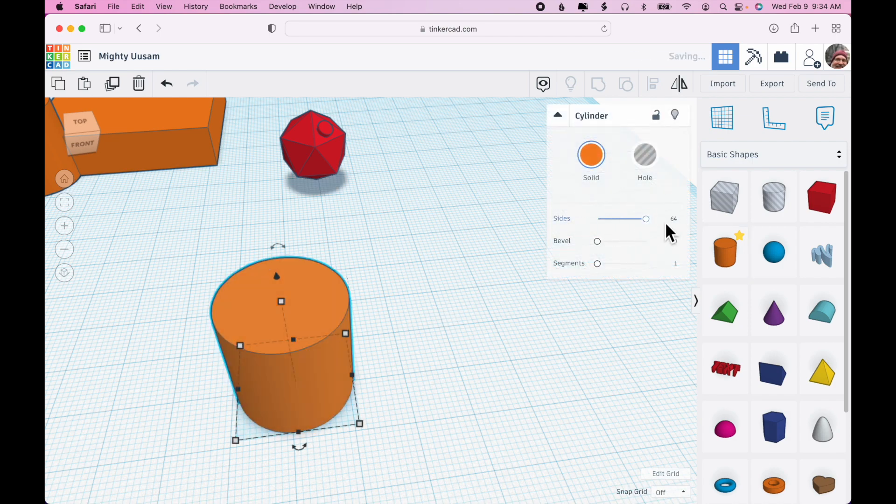
{"action": "right_click_drag", "start_coordinate": [424, 406], "coordinate": [409, 386]}
Step: Add a half sphere, shrink it to about 7.66 mm, and make it a hole
{"action": "left_click_drag", "start_coordinate": [723, 427], "coordinate": [448, 406]}
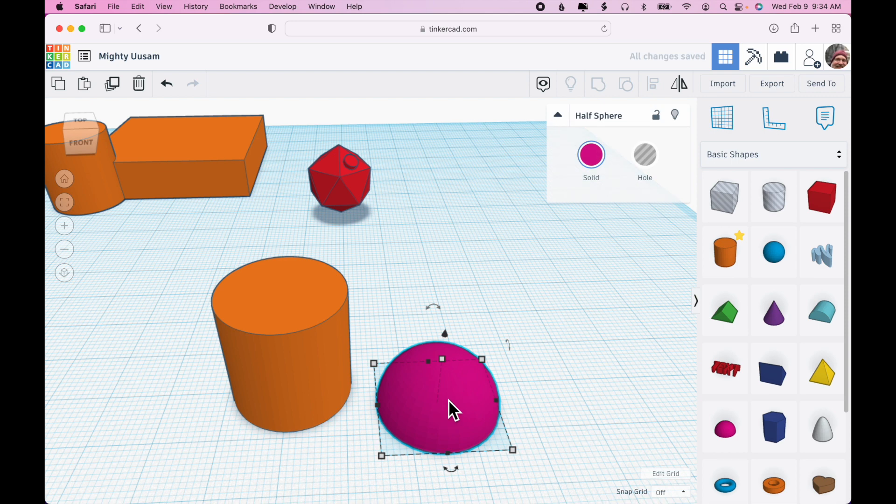
{"action": "left_click_drag", "start_coordinate": [486, 362], "coordinate": [431, 427], "text": "shift"}
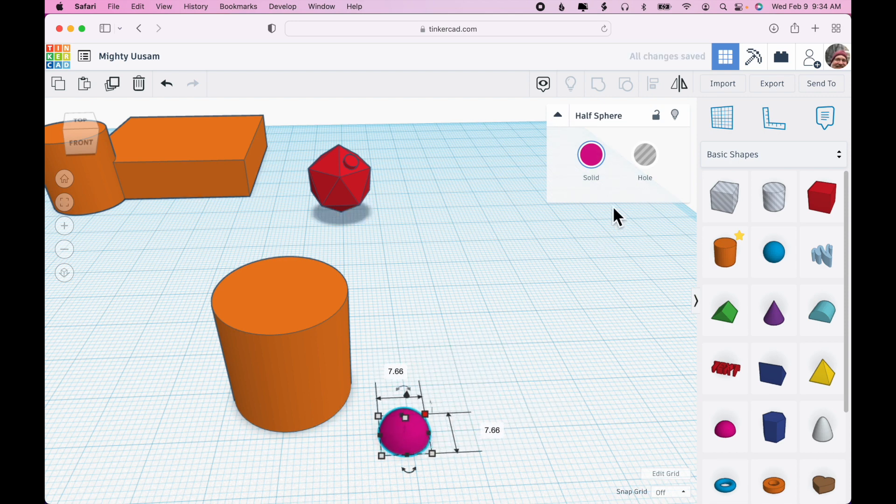
{"action": "left_click", "coordinate": [645, 166]}
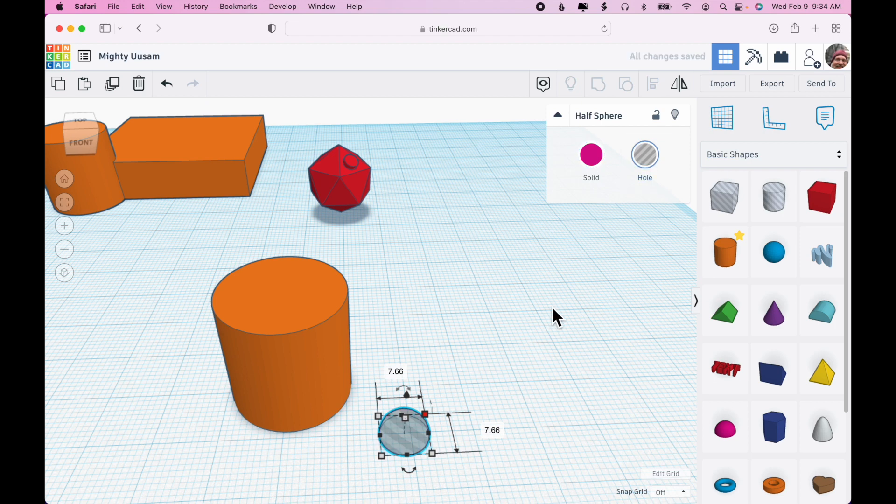
Step: Move the cylinder over the half-sphere hole, then select both and group them
{"action": "left_click_drag", "start_coordinate": [259, 367], "coordinate": [359, 399]}
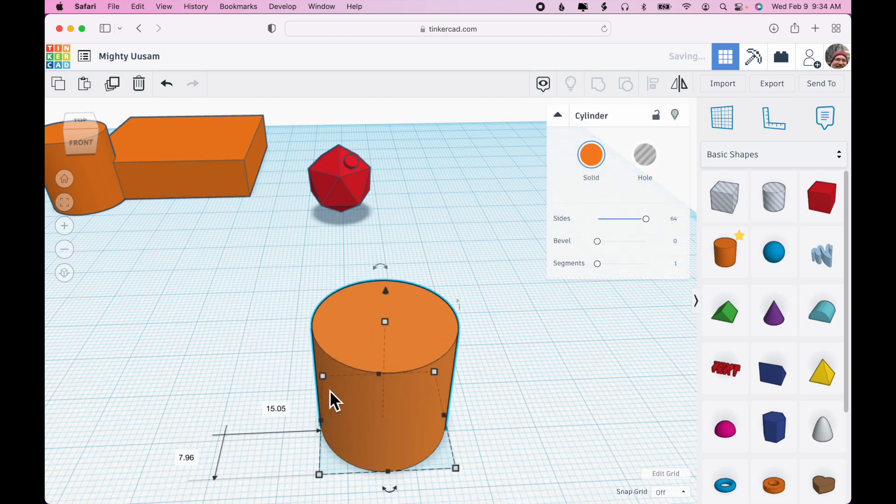
{"action": "left_click_drag", "start_coordinate": [277, 355], "coordinate": [514, 479]}
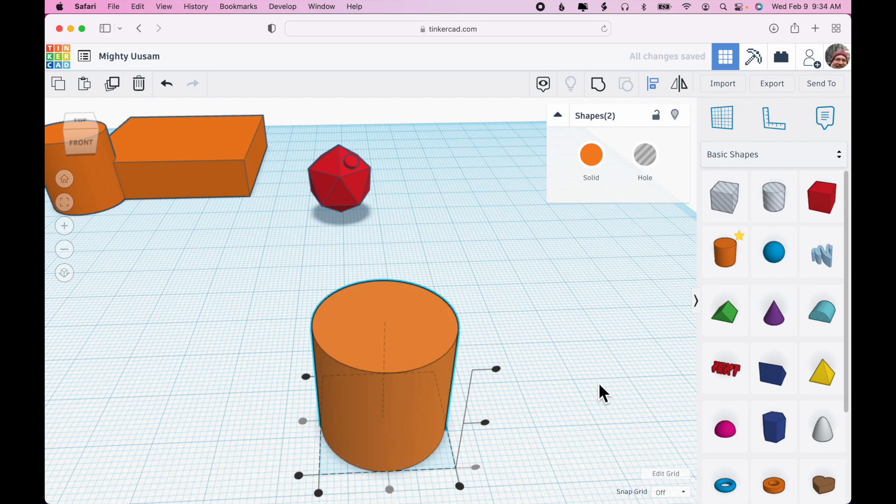
{"action": "left_click", "coordinate": [598, 85]}
Step: Make the grouped cylinder shape transparent
{"action": "left_click", "coordinate": [585, 311]}
{"action": "right_click_drag", "start_coordinate": [585, 311], "coordinate": [553, 306]}
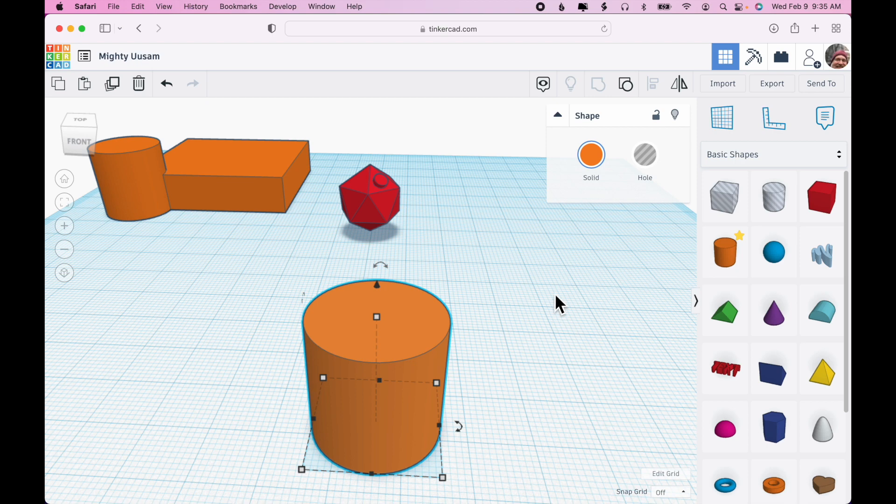
{"action": "left_click", "coordinate": [591, 157]}
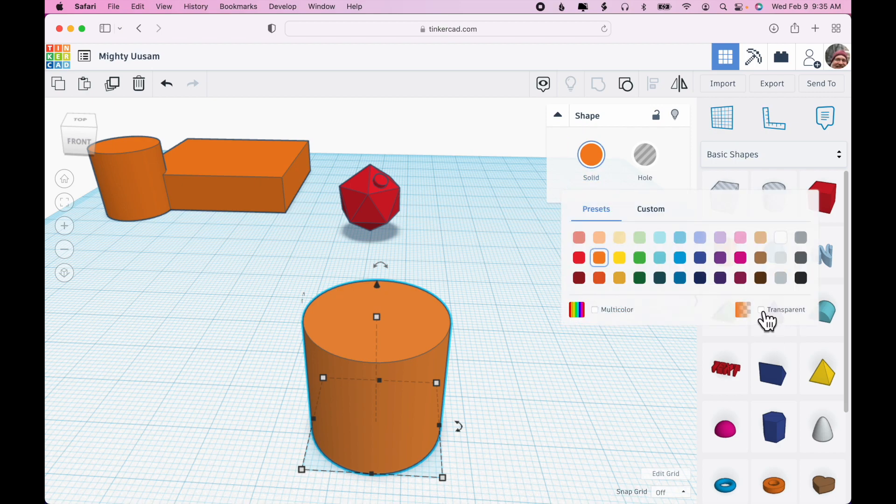
{"action": "left_click", "coordinate": [762, 310]}
{"action": "left_click", "coordinate": [595, 161]}
{"action": "right_click_drag", "start_coordinate": [541, 219], "coordinate": [541, 303]}
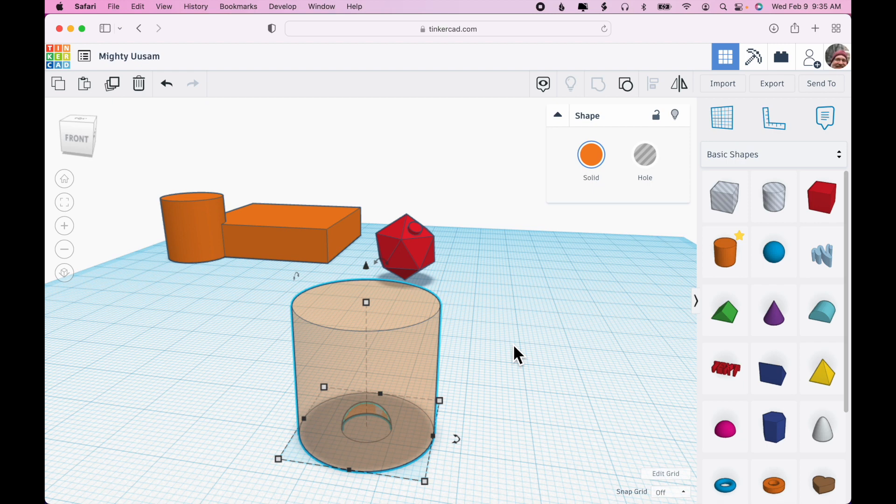
Step: Toggle the grouped cylinder's transparency on and off several times
{"action": "left_click", "coordinate": [493, 316]}
{"action": "left_click", "coordinate": [426, 334]}
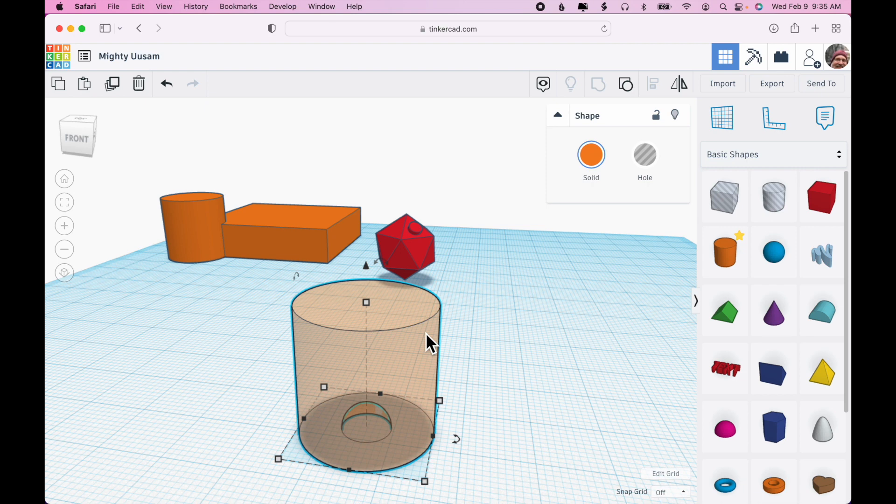
{"action": "key", "text": "t"}
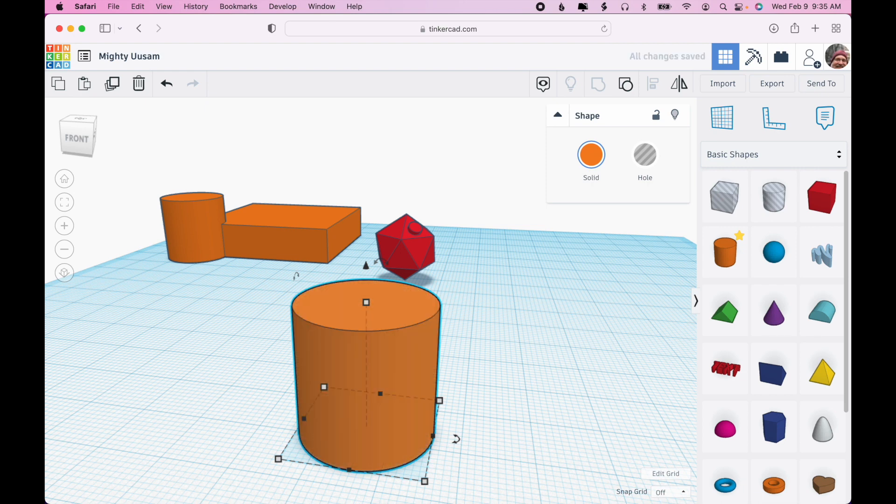
{"action": "key", "text": "t"}
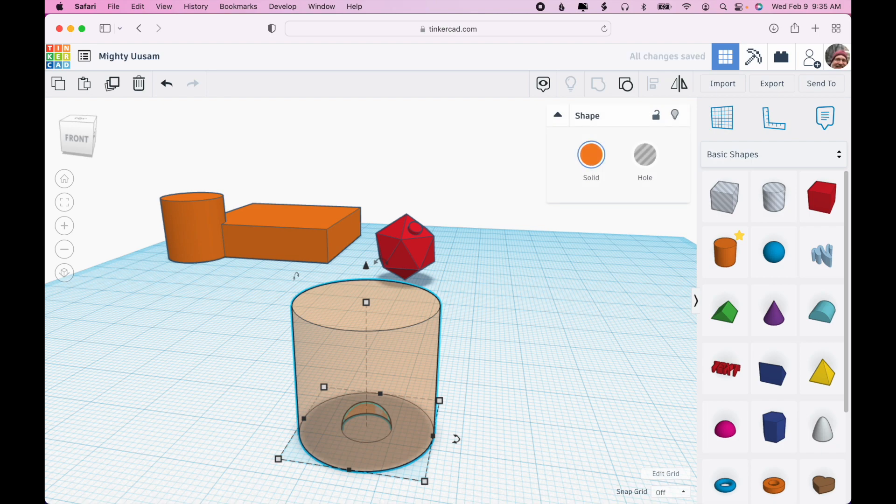
{"action": "key", "text": "t"}
{"action": "key", "text": "t"}
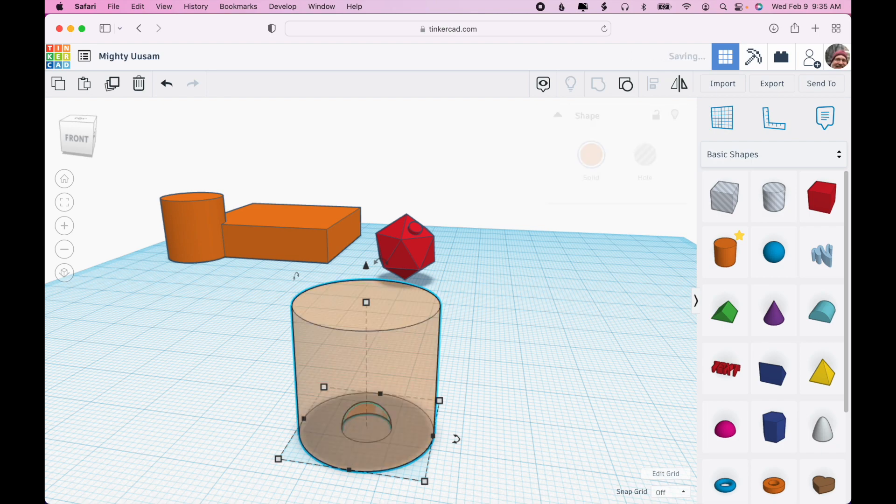
{"action": "key", "text": "t"}
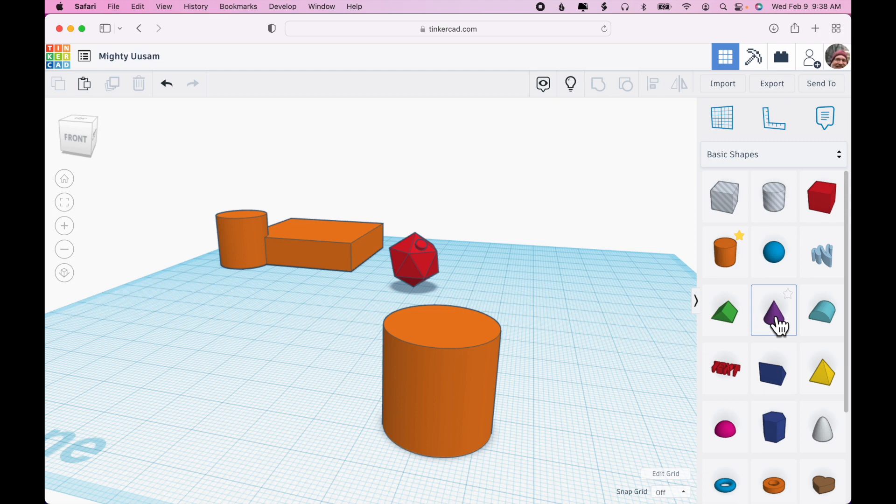
Step: Add a cone to the workplane and set its base to 10 by 10 mm
{"action": "left_click_drag", "start_coordinate": [758, 329], "coordinate": [563, 439]}
{"action": "left_click", "coordinate": [555, 375]}
{"action": "type", "text": "10"}
{"action": "key", "text": "Tab"}
{"action": "type", "text": "10"}
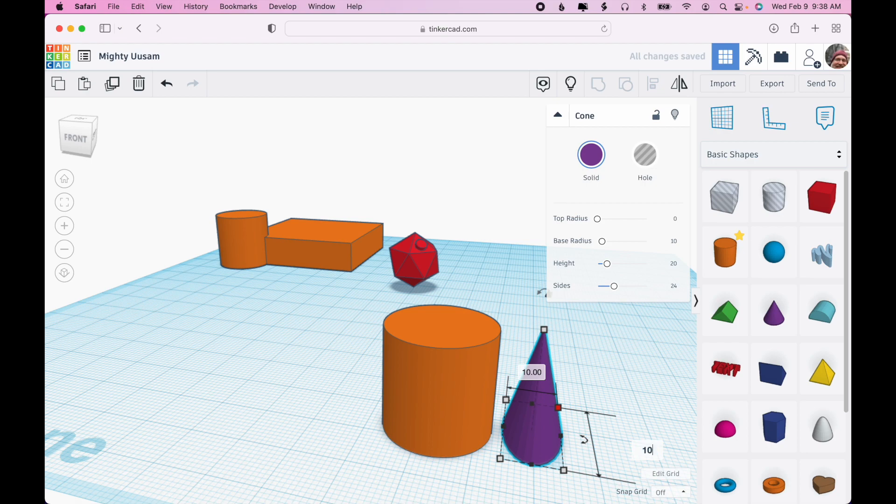
{"action": "key", "text": "Return"}
Step: Move the cone under the new cylinder, select both shapes, and center them with Align
{"action": "left_click_drag", "start_coordinate": [545, 342], "coordinate": [452, 415]}
{"action": "right_click_drag", "start_coordinate": [556, 394], "coordinate": [575, 465]}
{"action": "left_click_drag", "start_coordinate": [366, 336], "coordinate": [516, 444]}
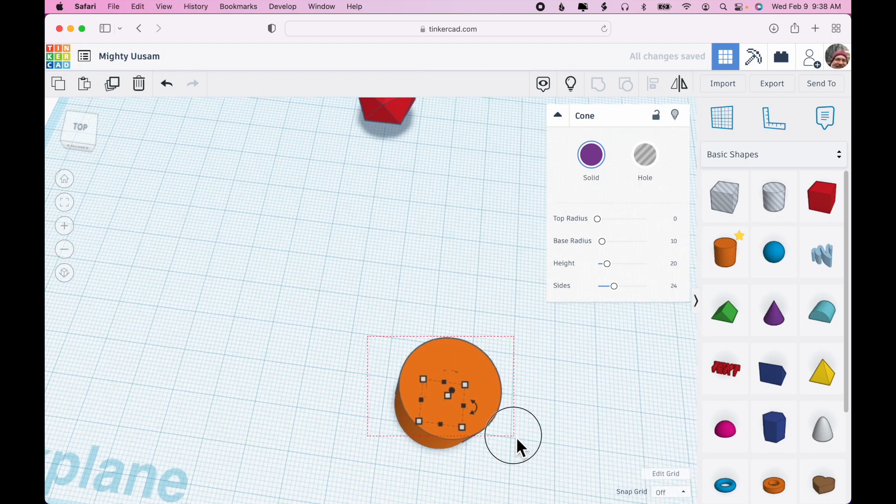
{"action": "left_click", "coordinate": [653, 86]}
{"action": "right_click_drag", "start_coordinate": [581, 383], "coordinate": [593, 323]}
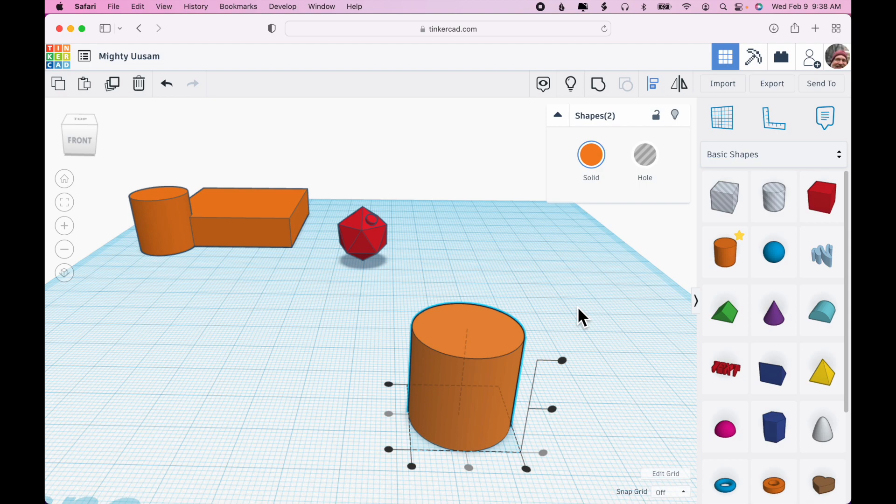
{"action": "left_click", "coordinate": [508, 334]}
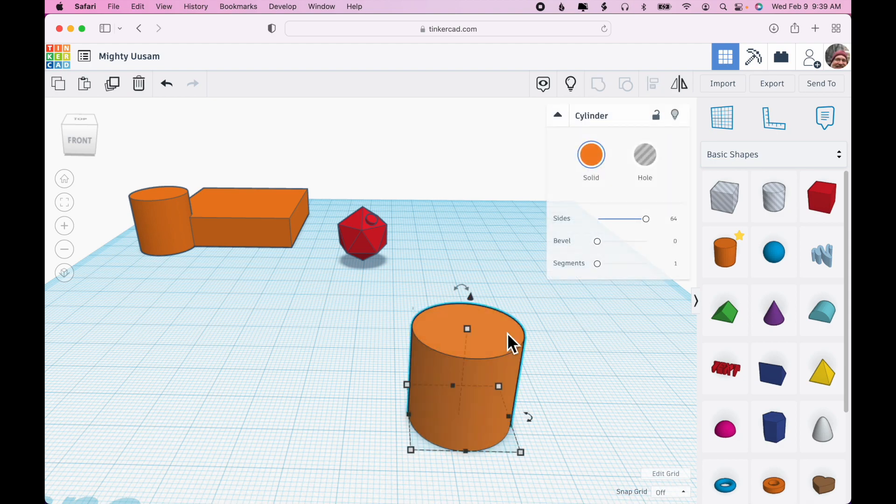
Step: Make the cylinder transparent to see the cone inside, then hide the cylinder
{"action": "key", "text": "t"}
{"action": "right_click_drag", "start_coordinate": [598, 379], "coordinate": [596, 348]}
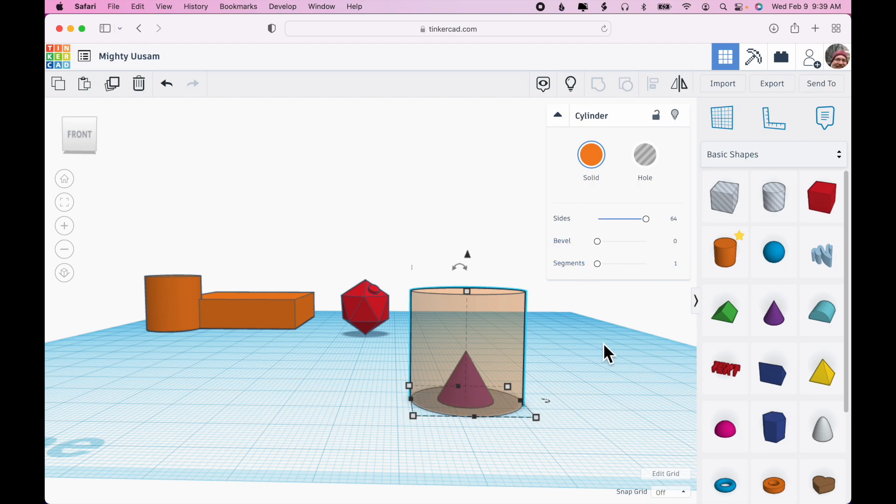
{"action": "right_click_drag", "start_coordinate": [604, 348], "coordinate": [603, 407]}
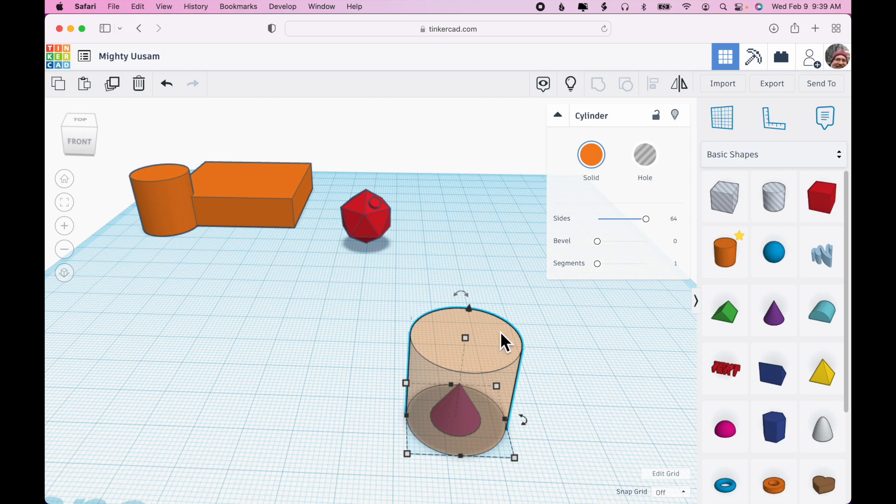
{"action": "left_click", "coordinate": [676, 116]}
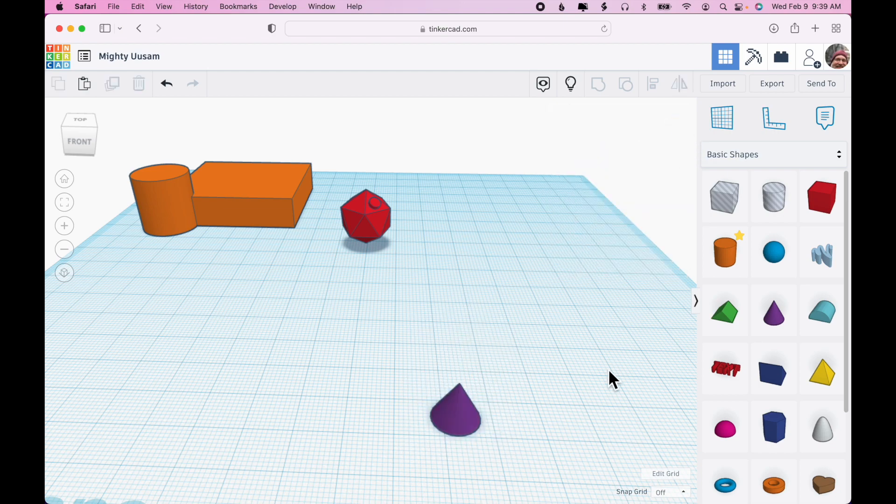
Step: Select the cone and turn it into a hole
{"action": "mouse_move", "coordinate": [608, 372]}
{"action": "right_mouse_down"}
{"action": "mouse_move", "coordinate": [609, 298]}
{"action": "mouse_move", "coordinate": [606, 369]}
{"action": "right_mouse_up"}
{"action": "left_click", "coordinate": [463, 413]}
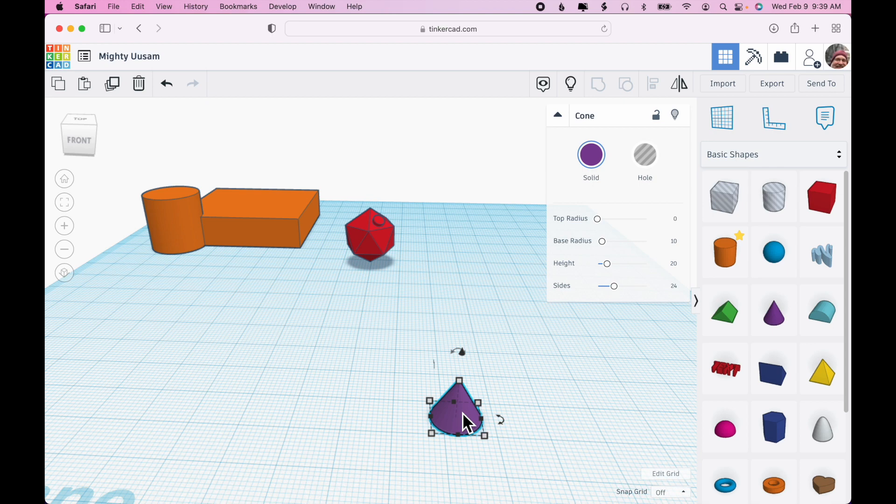
{"action": "left_click", "coordinate": [644, 156]}
{"action": "left_click", "coordinate": [618, 376]}
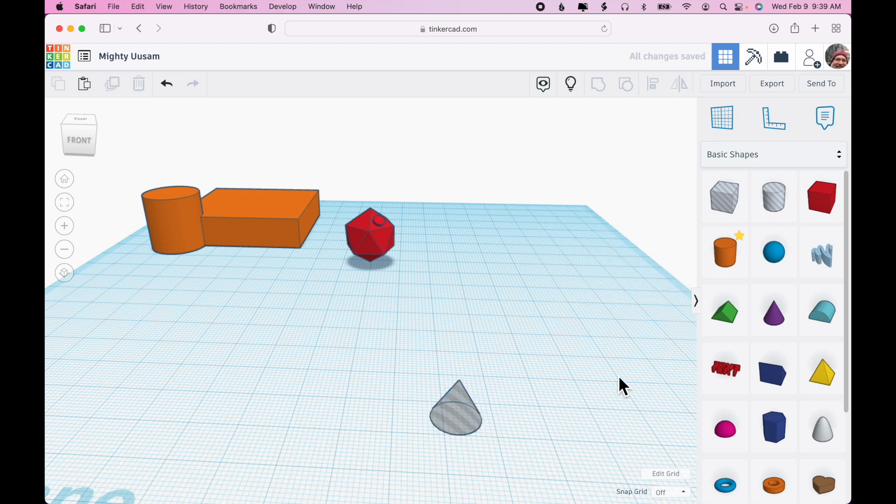
Step: Show all hidden shapes and delete the earlier grouped cylinder with the half-sphere hole
{"action": "left_click", "coordinate": [572, 86]}
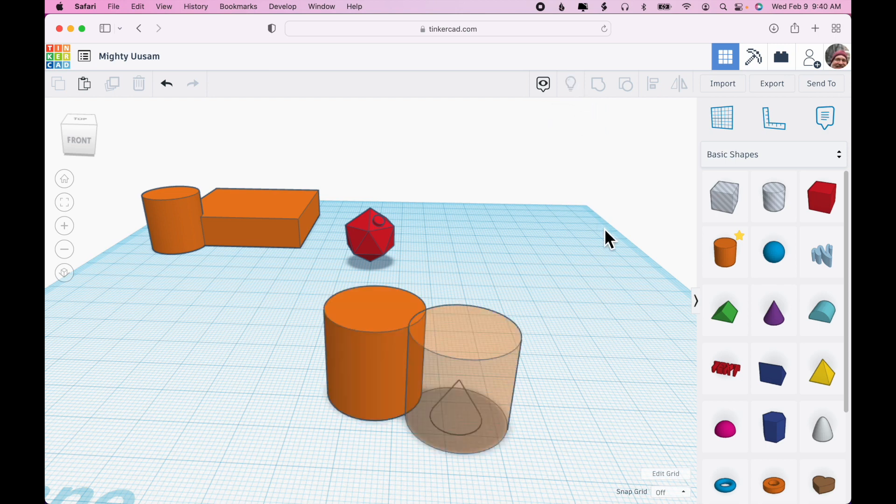
{"action": "left_click", "coordinate": [366, 370]}
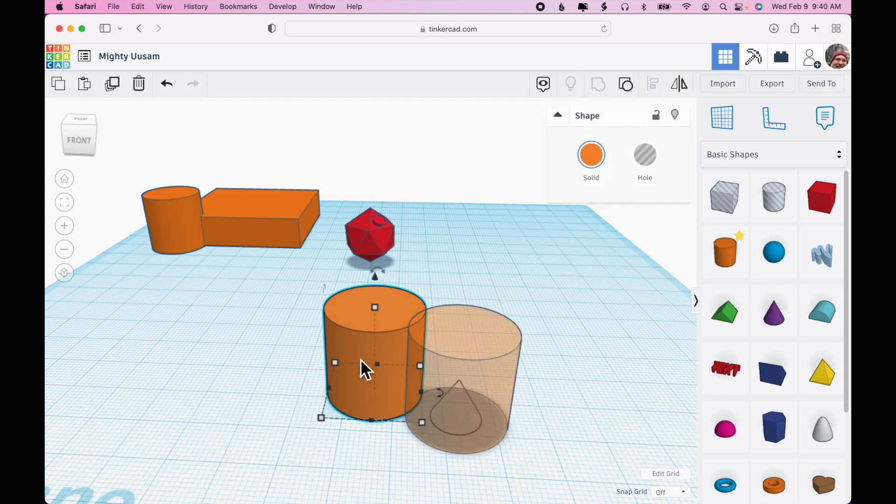
{"action": "key", "text": "Delete"}
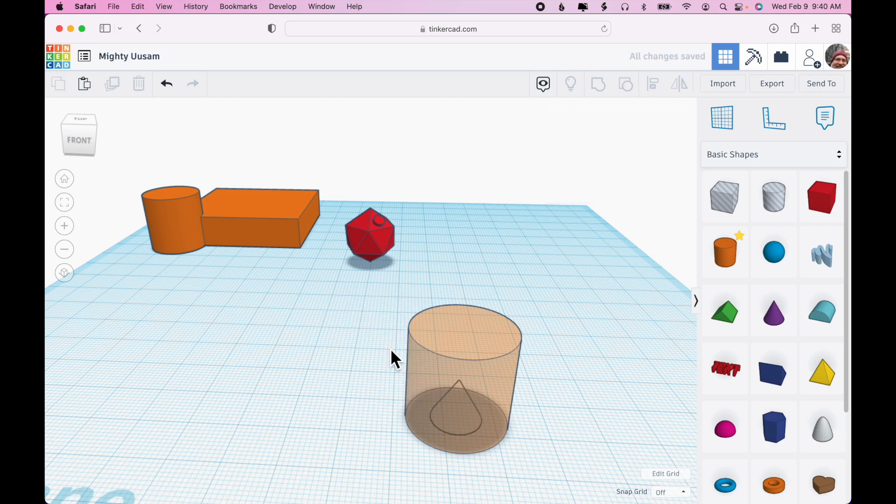
Step: Select the cylinder and the cone hole together and group them
{"action": "right_click_drag", "start_coordinate": [580, 352], "coordinate": [579, 334]}
{"action": "left_click_drag", "start_coordinate": [565, 325], "coordinate": [411, 432]}
{"action": "left_click", "coordinate": [598, 84]}
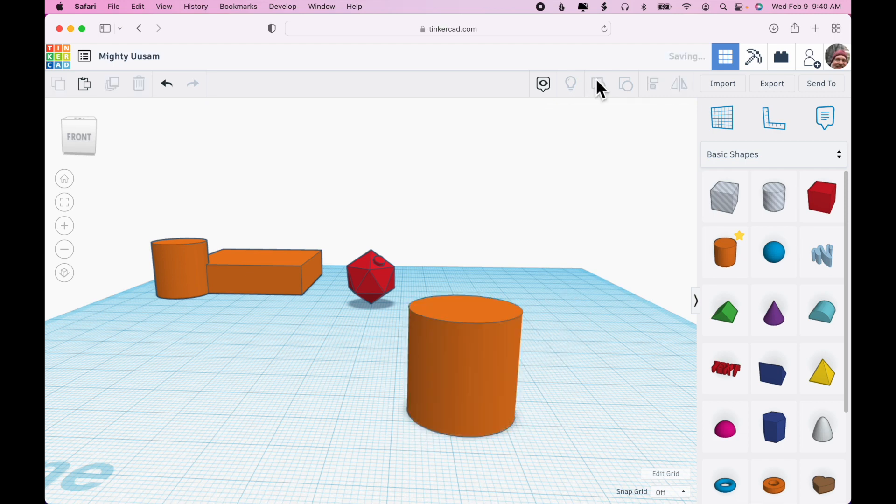
Step: Move the grouped cylinder with the cone hole toward the left side of the workplane
{"action": "left_click", "coordinate": [605, 361]}
{"action": "right_click_drag", "start_coordinate": [606, 360], "coordinate": [570, 361]}
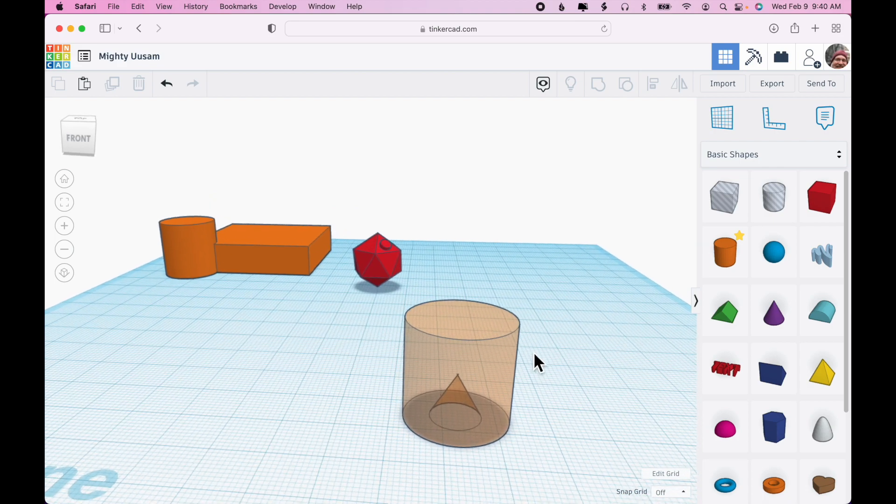
{"action": "left_click_drag", "start_coordinate": [492, 357], "coordinate": [275, 348]}
{"action": "left_click", "coordinate": [396, 356]}
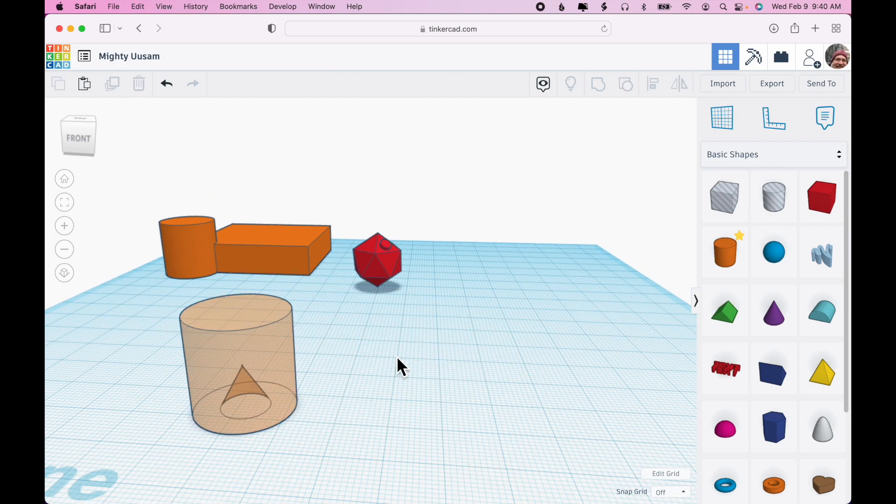